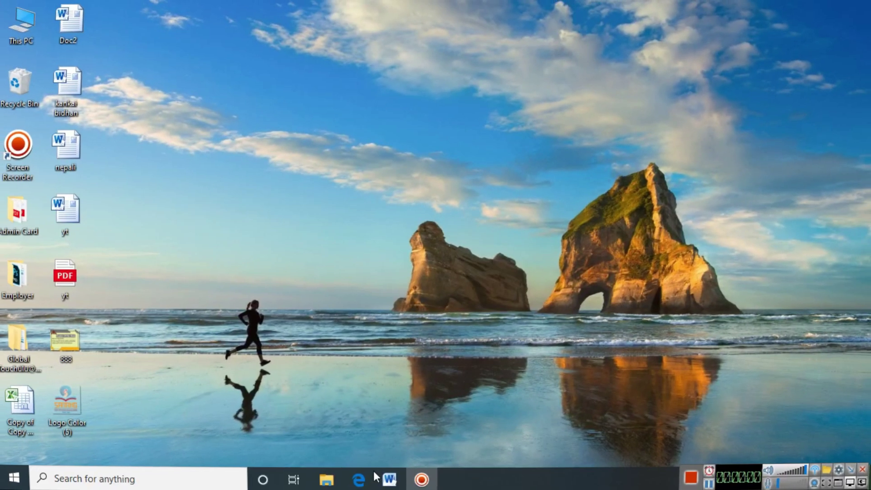
# Step: Search the Start menu for Microsoft Word 2010 and launch it to get a blank document
pyautogui.click(15, 476)
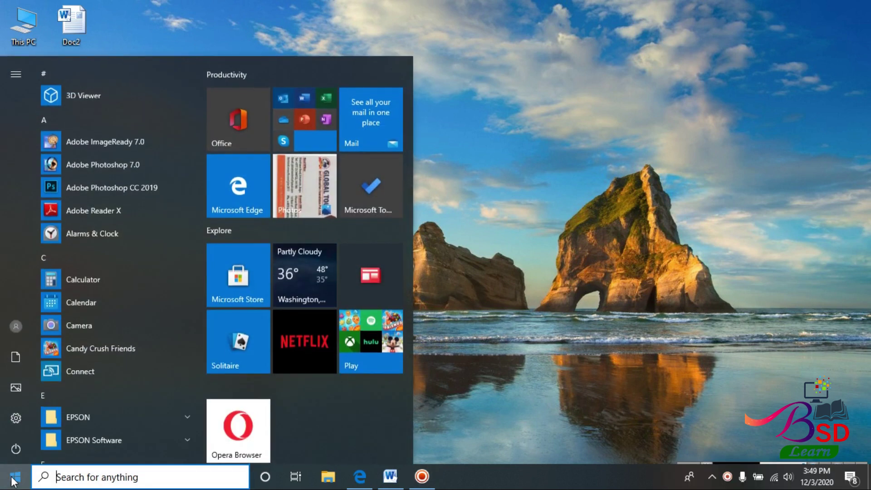
pyautogui.write('m')
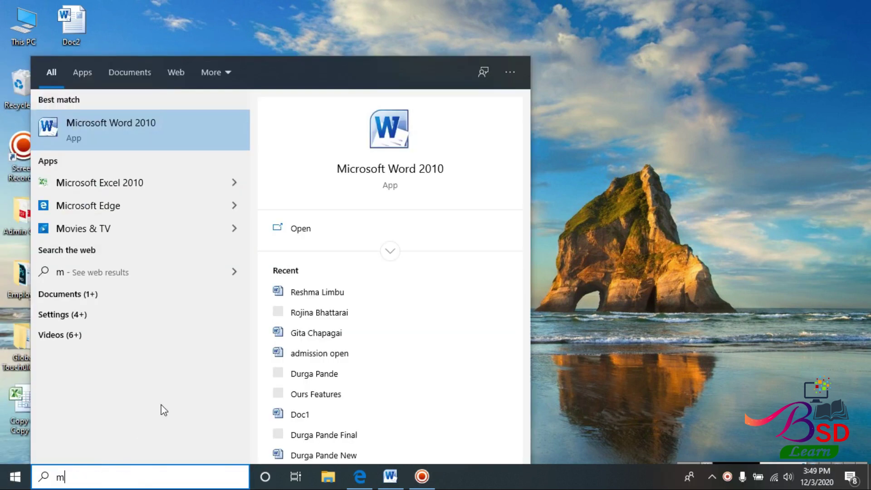
pyautogui.click(301, 227)
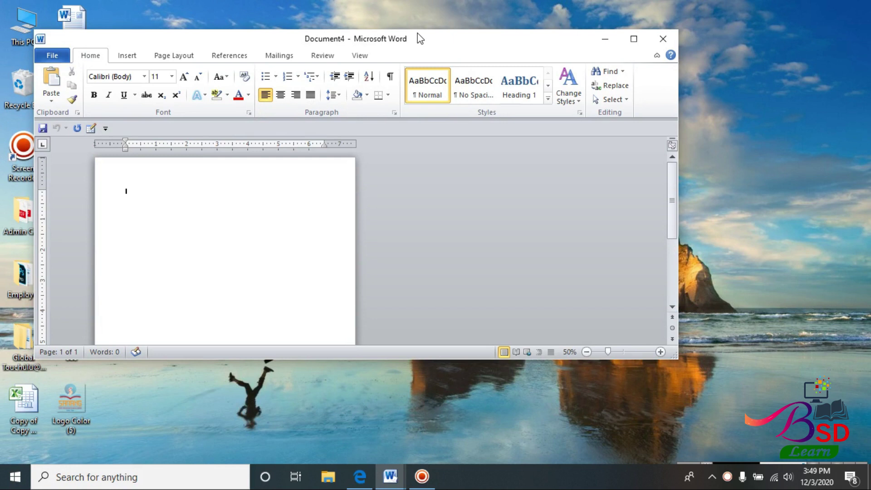
# Step: Maximize Word, apply Narrow margins and set the paper size to A4
pyautogui.click(634, 38)
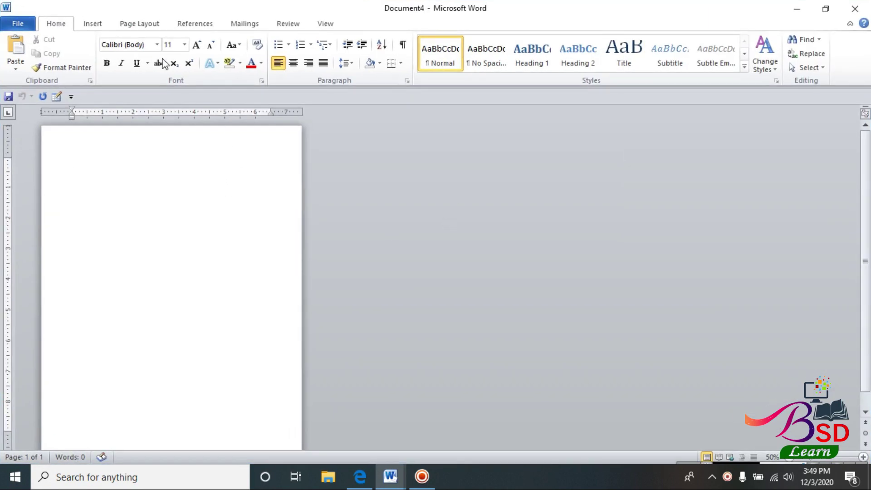
pyautogui.click(99, 26)
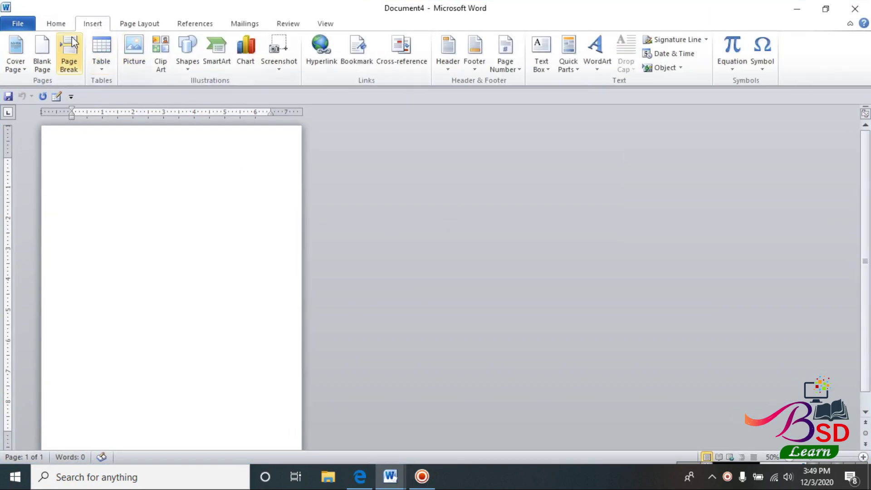
pyautogui.click(123, 26)
pyautogui.click(93, 59)
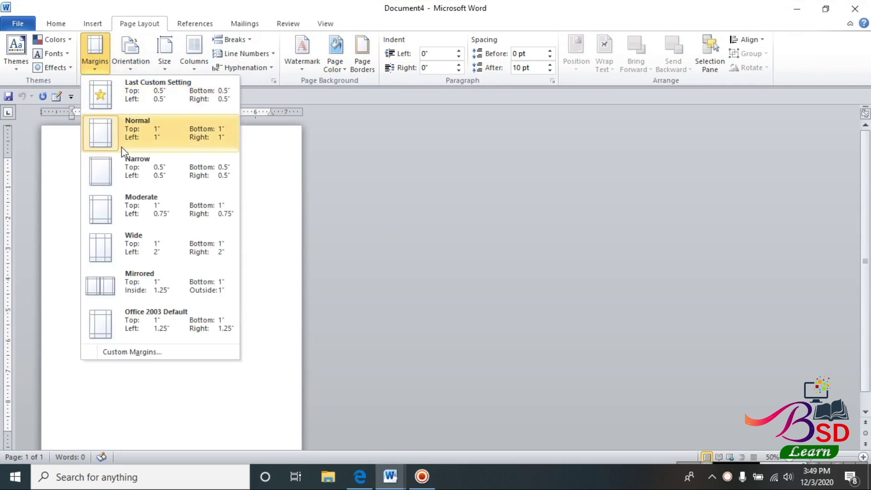
pyautogui.click(131, 176)
pyautogui.click(164, 58)
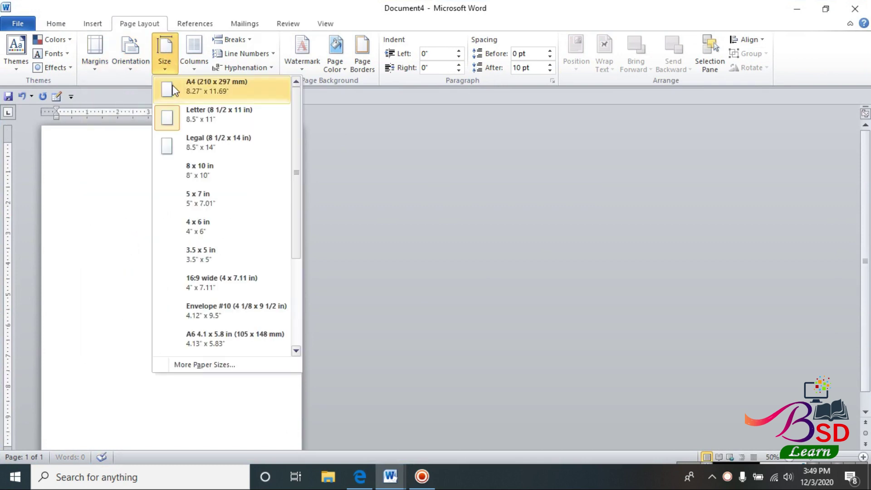
pyautogui.click(175, 89)
# Step: Switch the page to landscape with all four margins at 0, accepting the printable-area warning
pyautogui.click(93, 58)
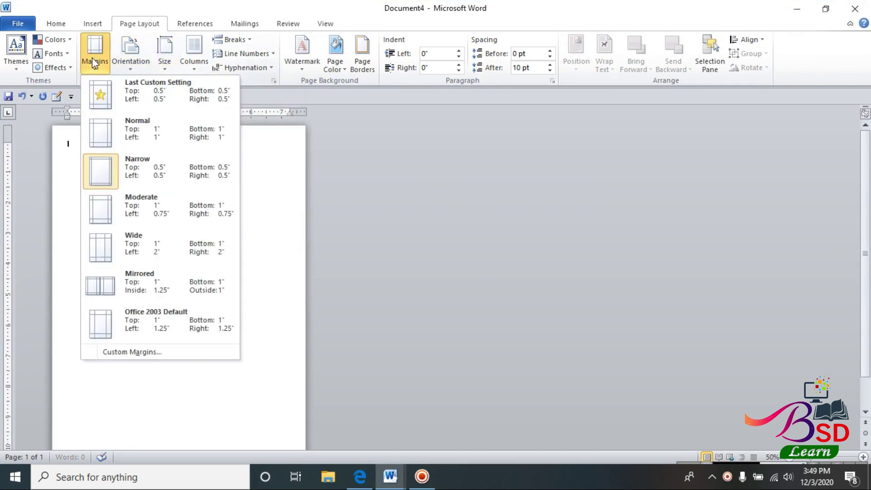
pyautogui.click(129, 352)
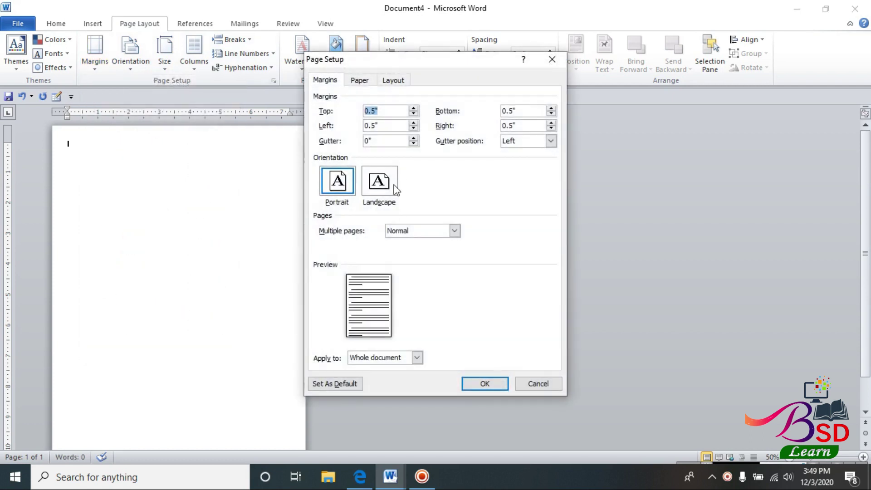
pyautogui.click(378, 184)
pyautogui.moveTo(378, 107); pyautogui.dragTo(324, 117)
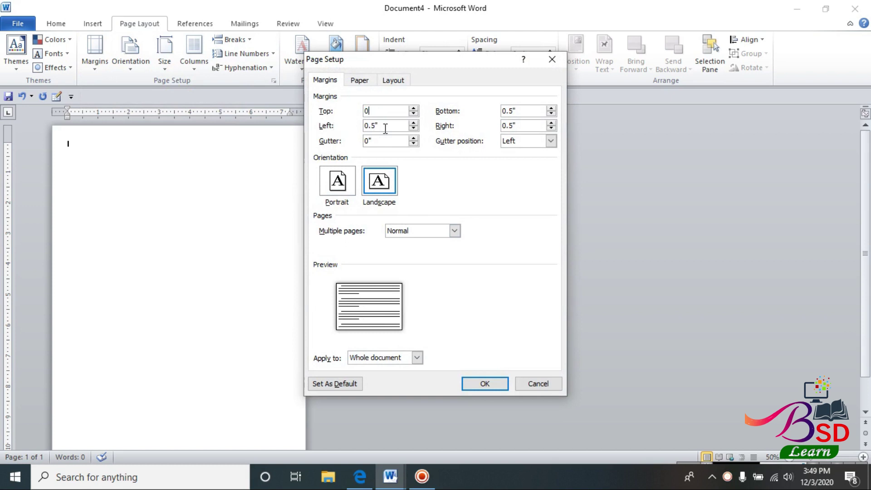
pyautogui.moveTo(385, 129); pyautogui.dragTo(330, 135)
pyautogui.moveTo(522, 111)
pyautogui.mouseDown()
pyautogui.moveTo(481, 116)
pyautogui.moveTo(475, 128)
pyautogui.mouseUp()
pyautogui.write('00')
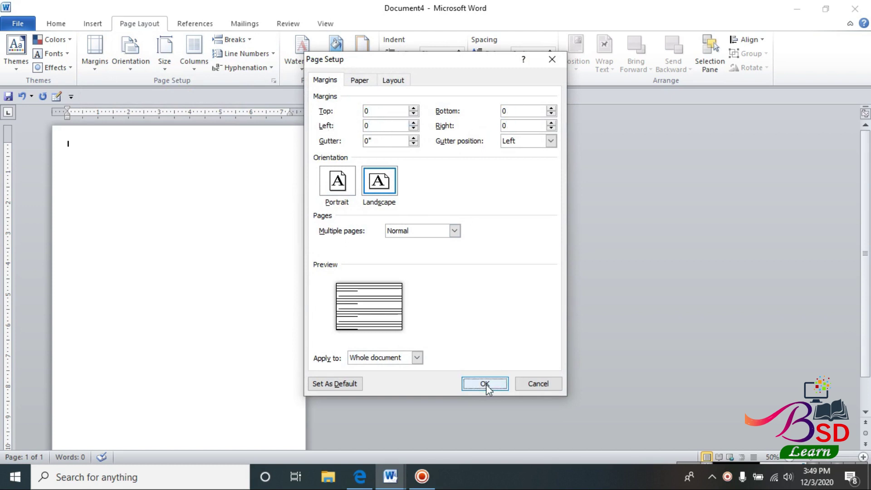
pyautogui.click(484, 385)
pyautogui.click(463, 275)
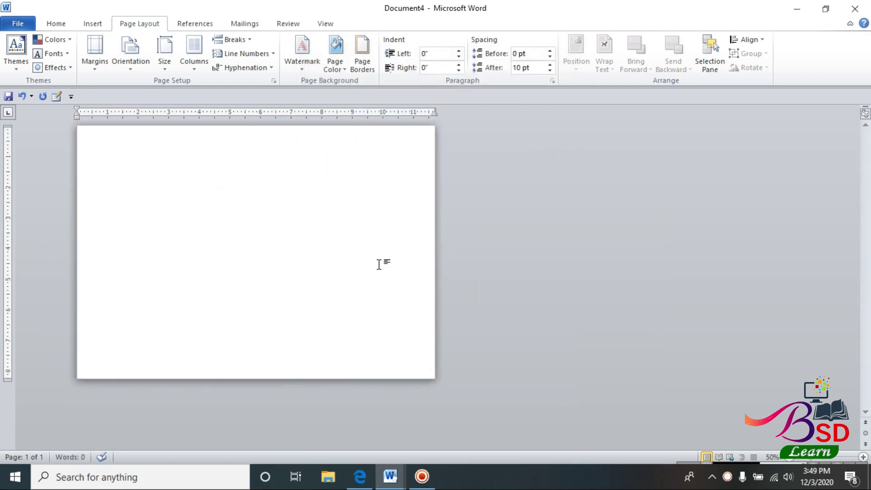
pyautogui.scroll(3, 379, 265)
pyautogui.scroll(-1, 379, 262)
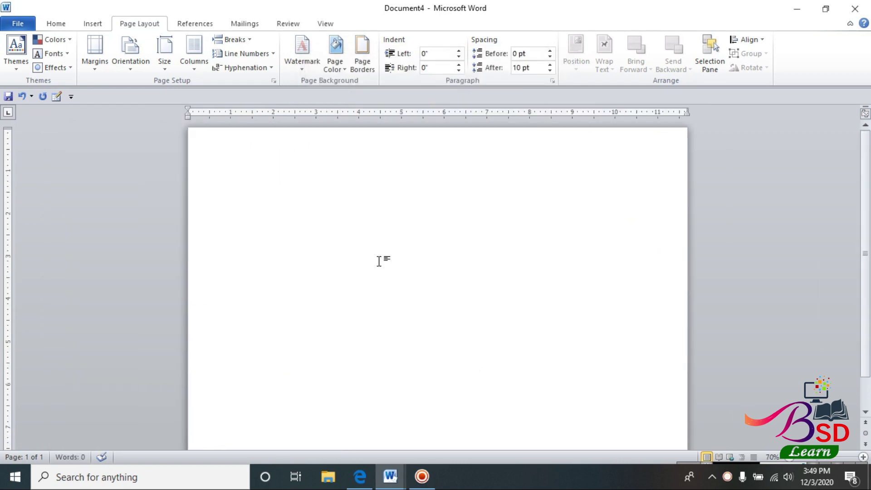
pyautogui.scroll(-1, 379, 262)
# Step: Draw a rectangle from the page's top-left corner and widen it to the right
pyautogui.click(60, 24)
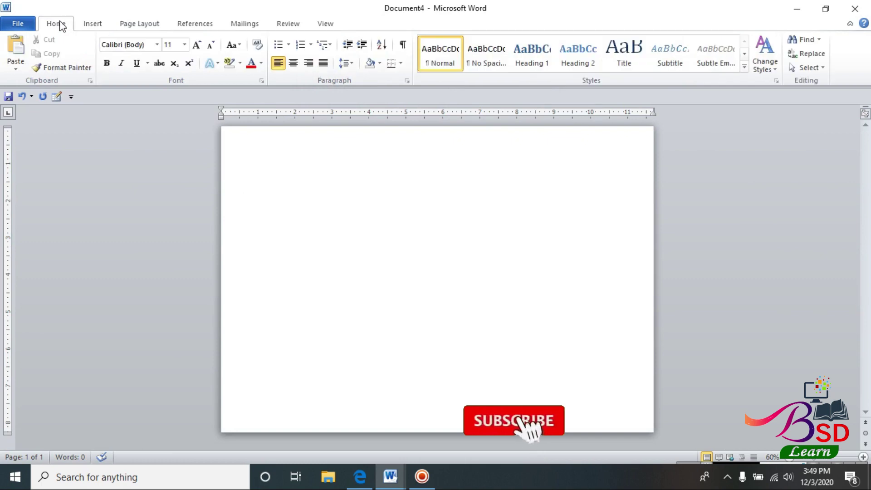
pyautogui.click(91, 24)
pyautogui.click(187, 46)
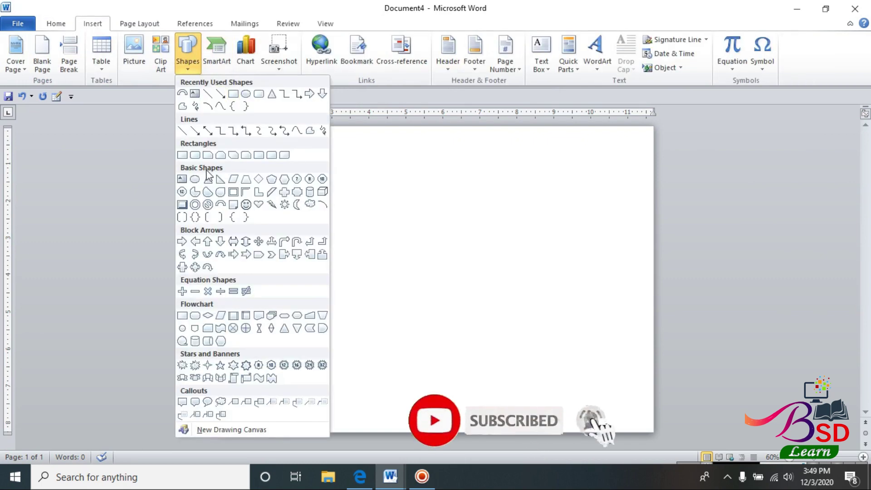
pyautogui.click(182, 155)
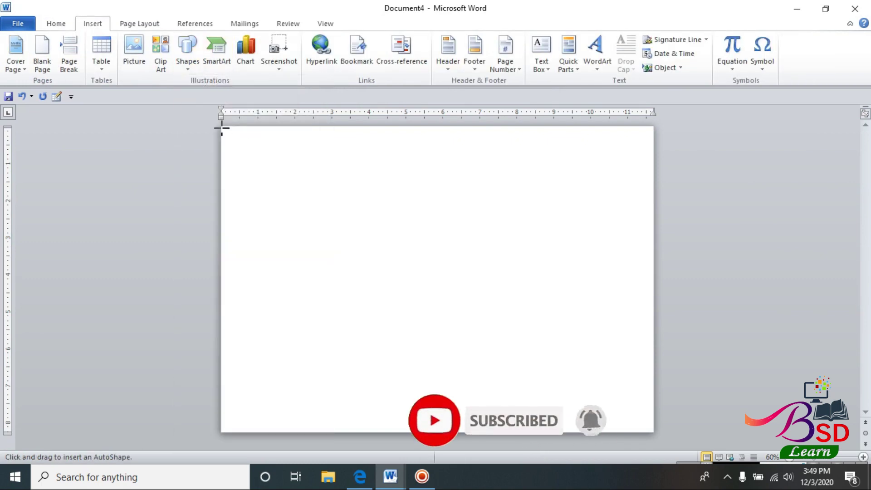
pyautogui.moveTo(222, 128); pyautogui.dragTo(314, 324)
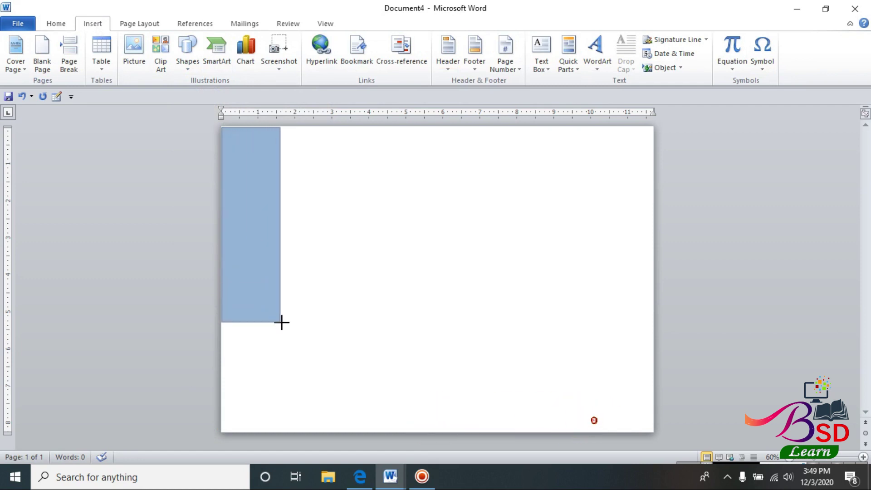
pyautogui.moveTo(314, 324); pyautogui.dragTo(364, 327)
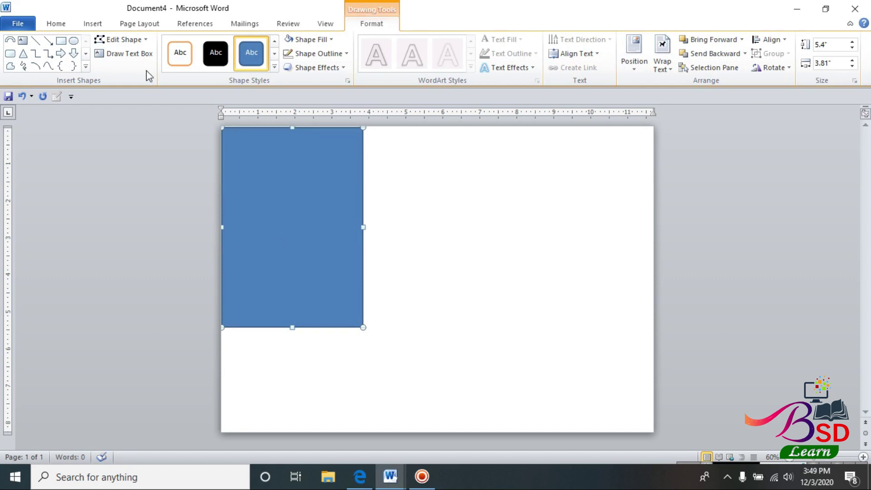
# Step: Edit the rectangle's points, deleting the bottom-right corner to slant its right edge
pyautogui.click(122, 40)
pyautogui.click(141, 70)
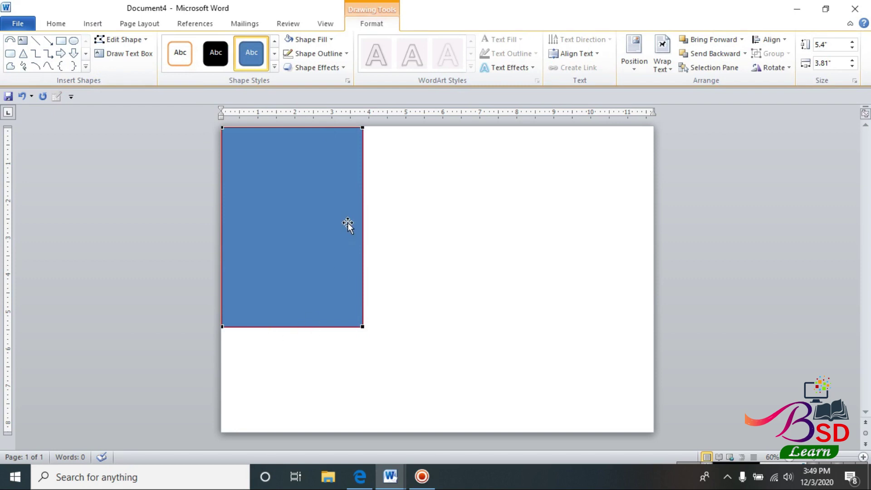
pyautogui.rightClick(271, 326)
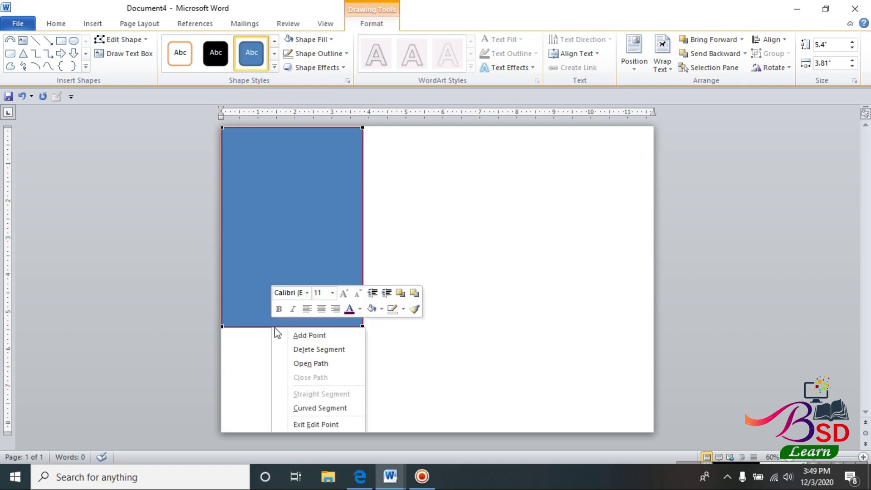
pyautogui.click(305, 335)
pyautogui.rightClick(362, 327)
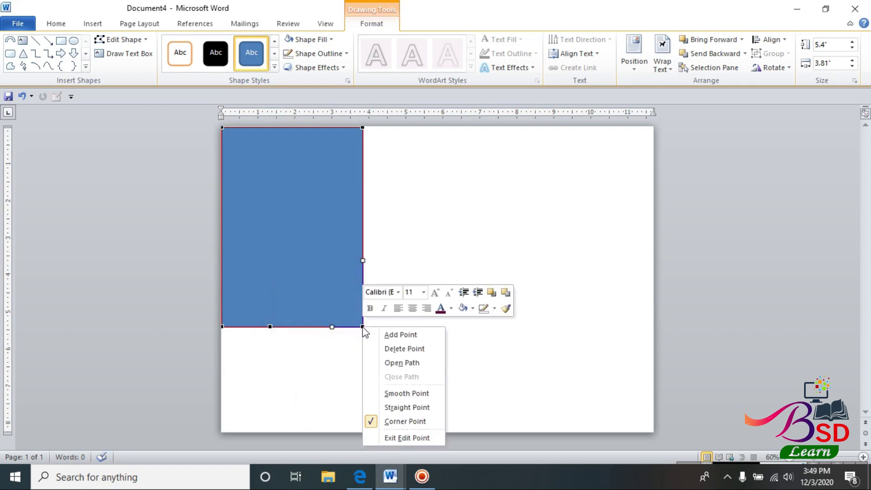
pyautogui.click(392, 350)
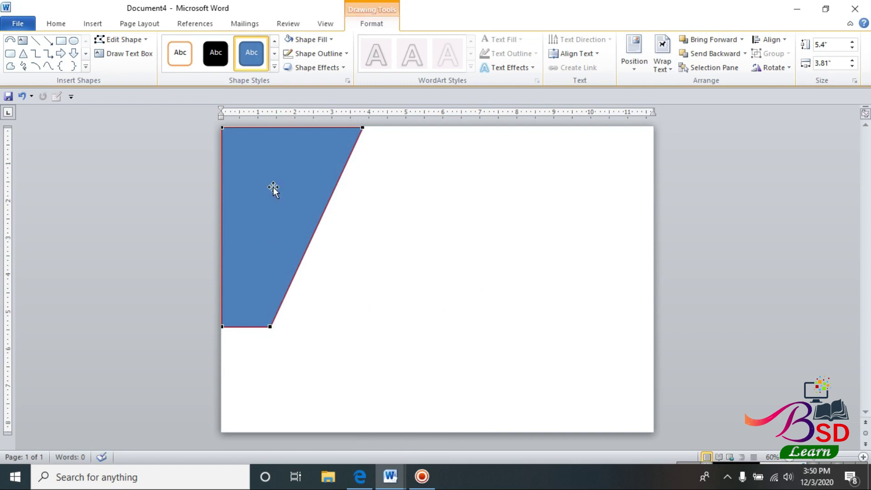
# Step: Give the slanted shape no outline and a green fill
pyautogui.click(347, 53)
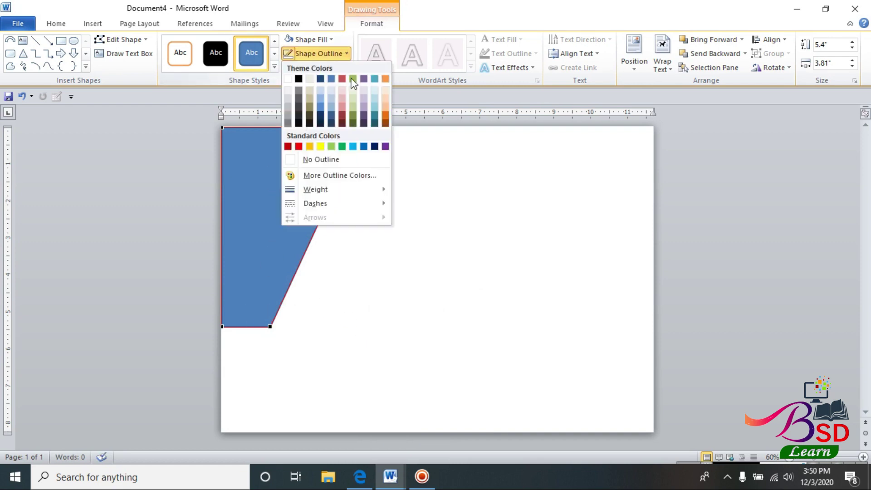
pyautogui.click(330, 157)
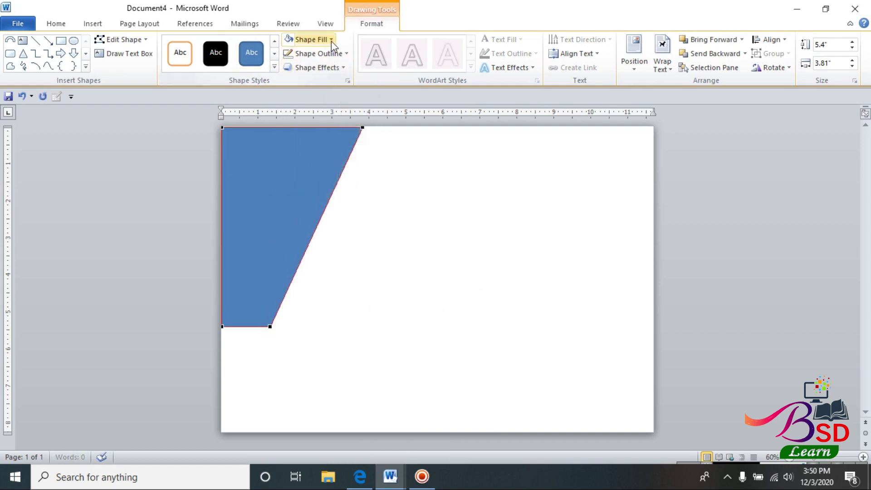
pyautogui.click(332, 39)
pyautogui.click(342, 132)
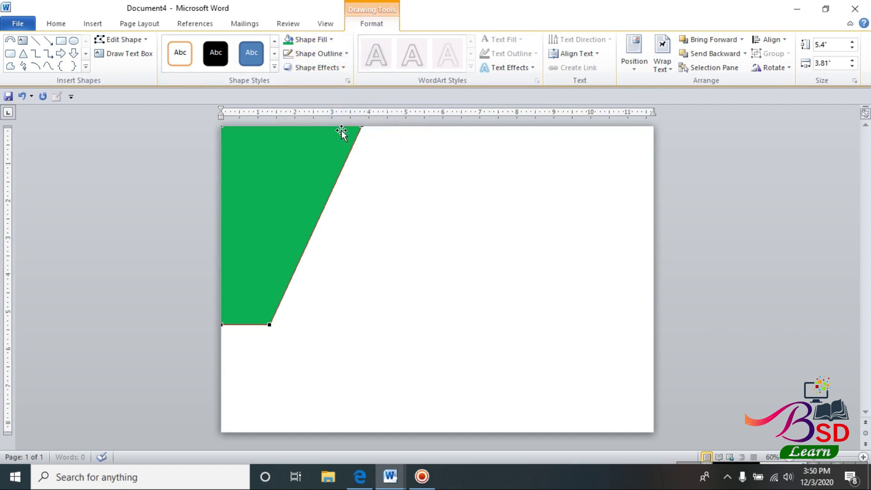
pyautogui.click(709, 196)
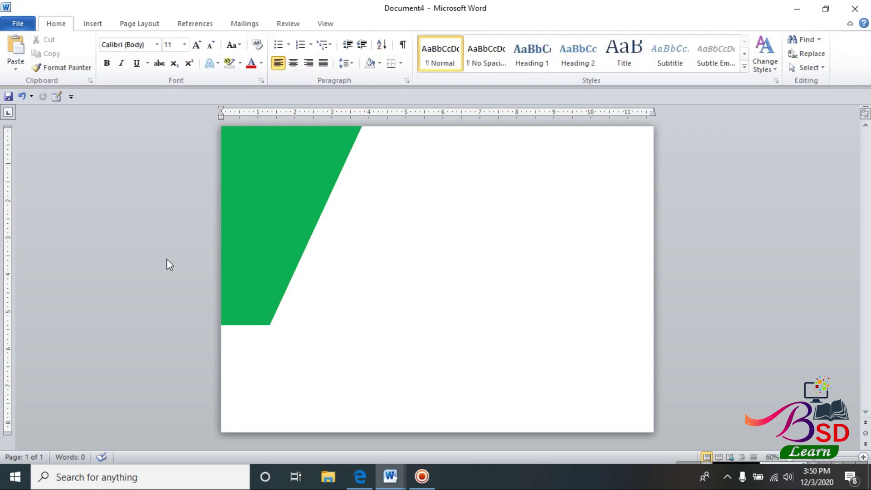
# Step: Draw a rectangle below the green shape reaching the page bottom
pyautogui.click(93, 24)
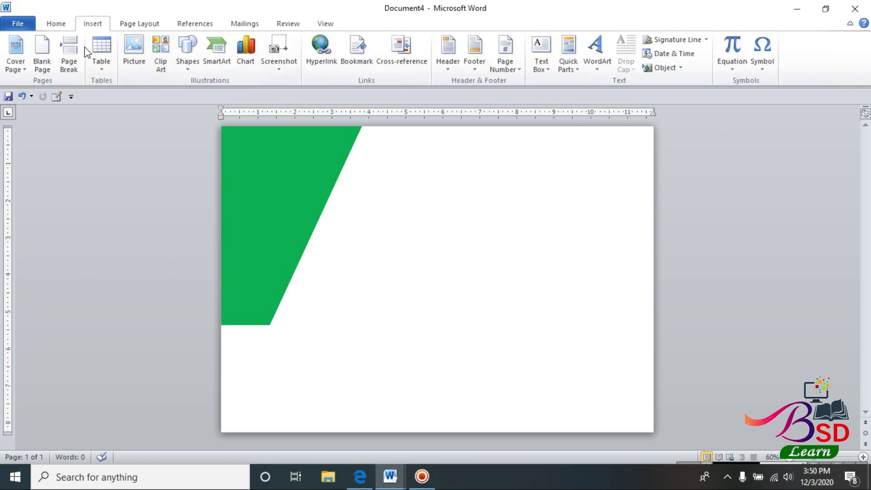
pyautogui.click(184, 62)
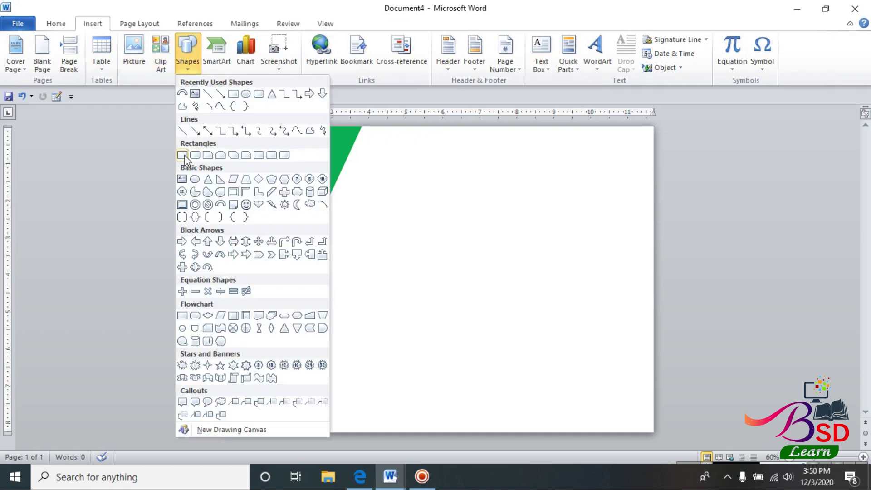
pyautogui.click(182, 154)
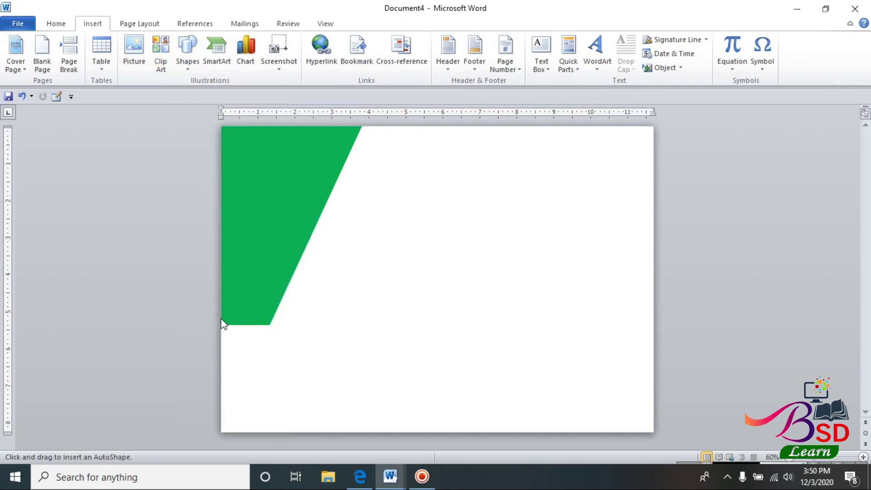
pyautogui.moveTo(221, 318); pyautogui.dragTo(267, 431)
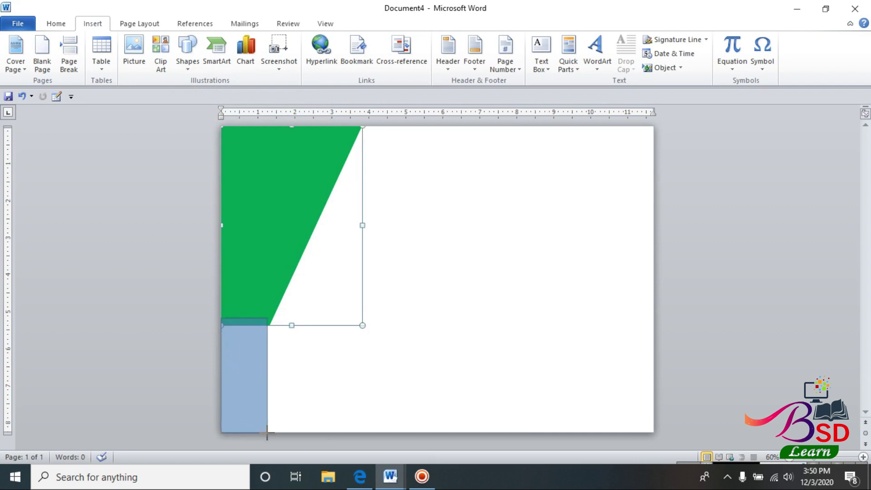
pyautogui.moveTo(267, 429); pyautogui.dragTo(268, 432)
# Step: Delete the rectangle's bottom-right point to make a triangle, nudge it, and stretch it taller
pyautogui.click(109, 41)
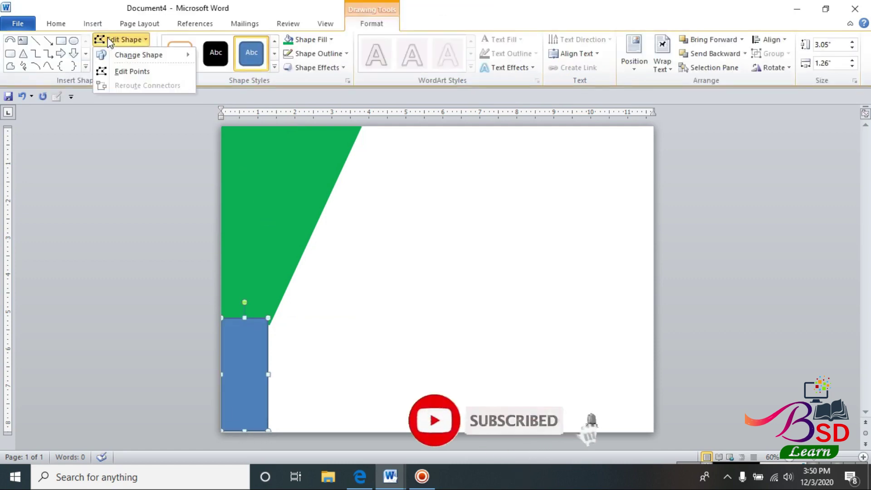
pyautogui.click(132, 71)
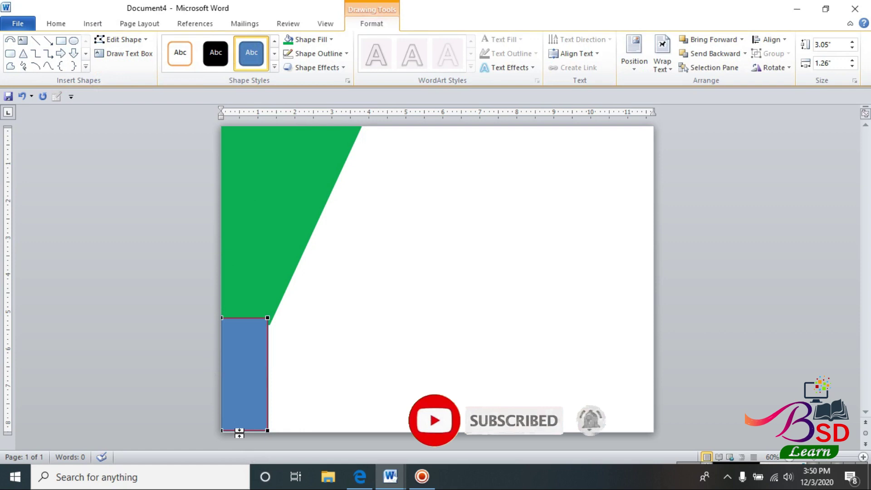
pyautogui.rightClick(268, 429)
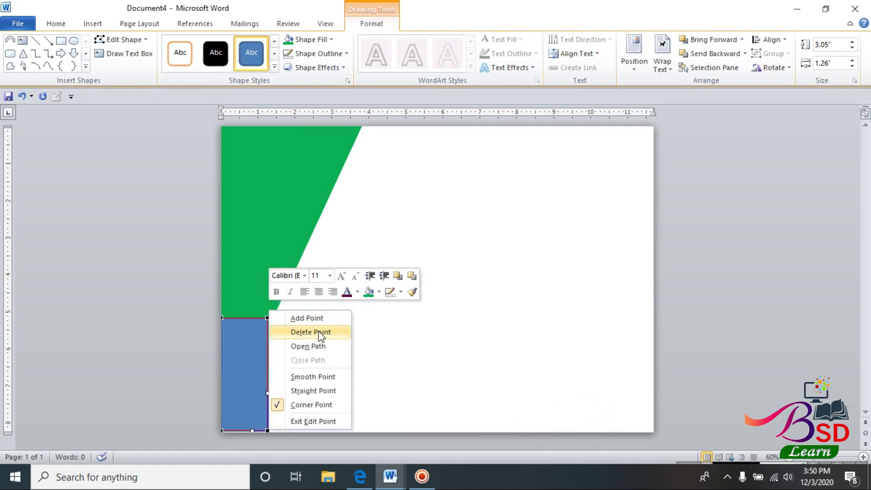
pyautogui.click(319, 331)
pyautogui.press('Down')
pyautogui.press('Down')
pyautogui.press('Down')
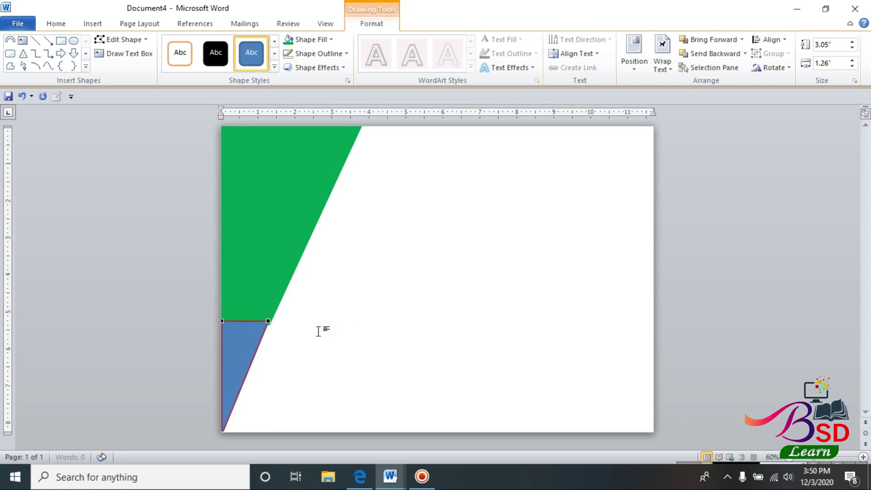
pyautogui.press('Left')
pyautogui.press('Left')
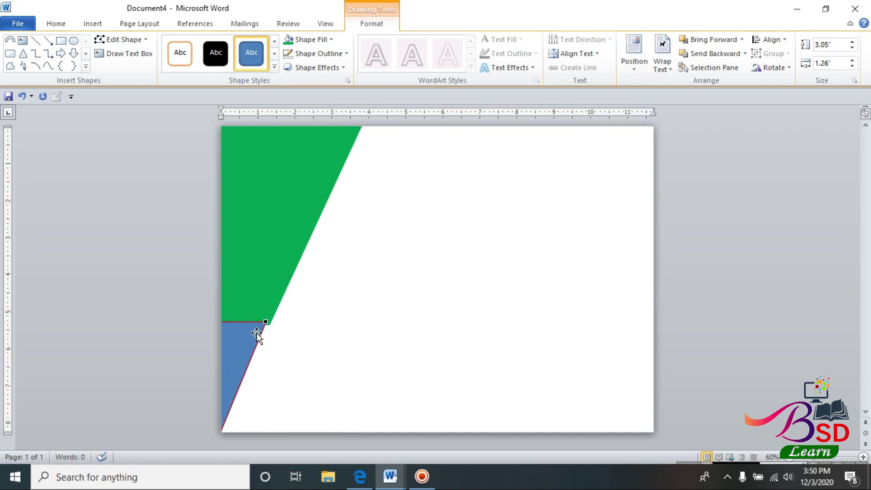
pyautogui.click(762, 287)
pyautogui.click(247, 341)
pyautogui.moveTo(242, 322); pyautogui.dragTo(243, 312)
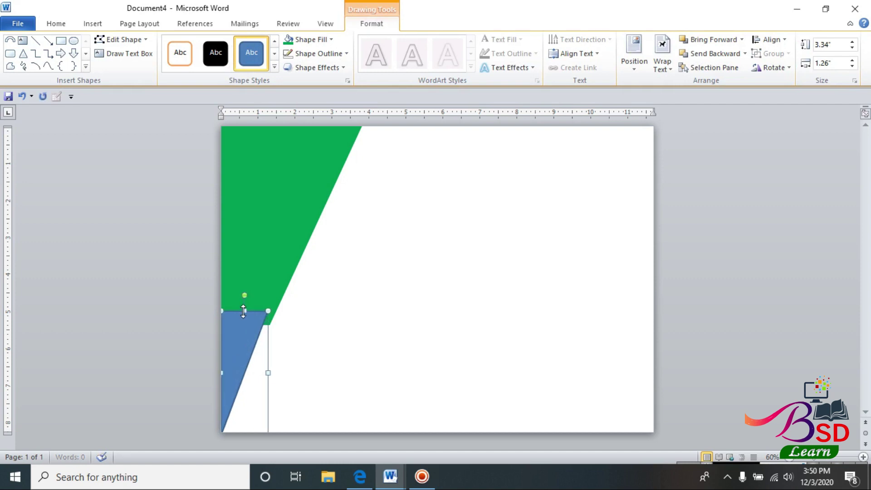
# Step: Give the triangle no outline and a dark navy fill
pyautogui.click(347, 53)
pyautogui.click(335, 159)
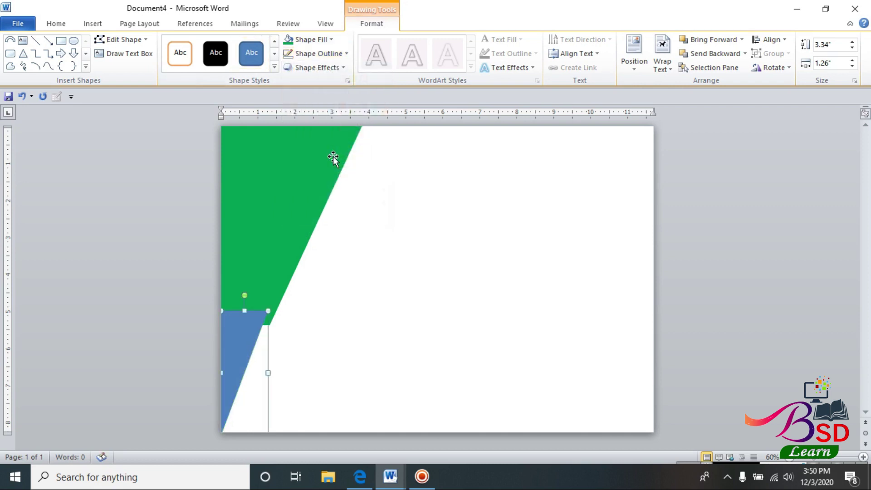
pyautogui.click(331, 39)
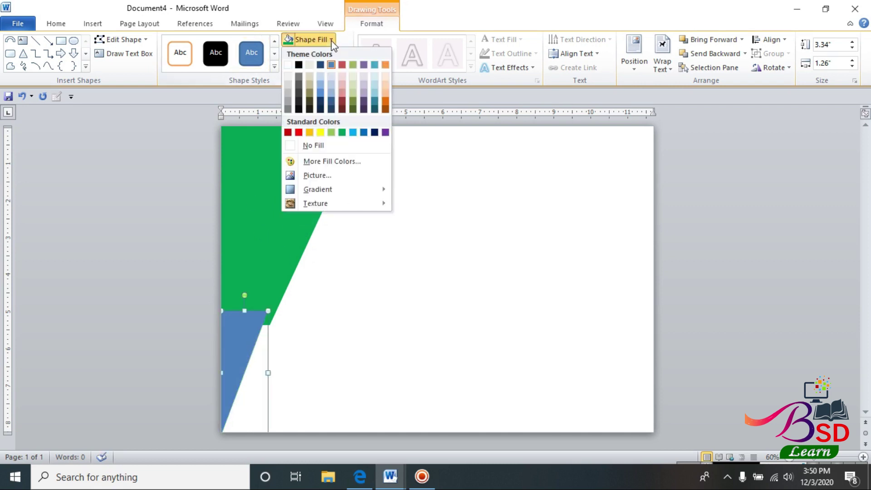
pyautogui.click(374, 133)
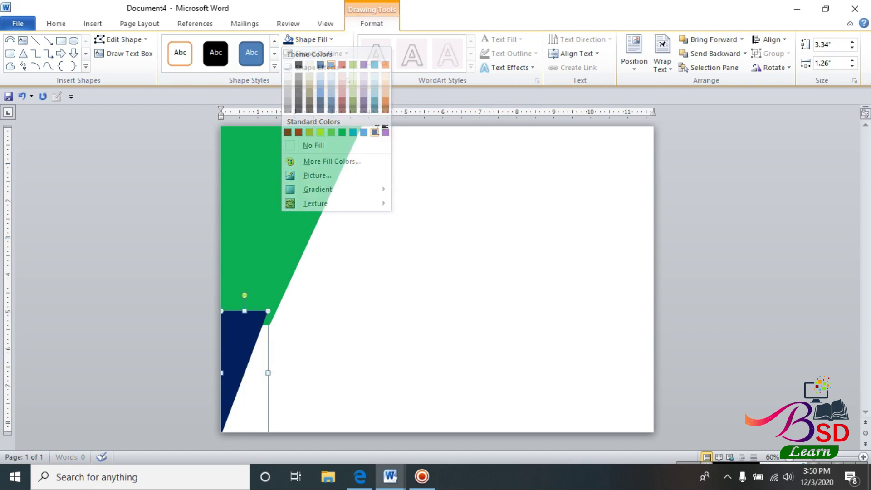
pyautogui.click(711, 250)
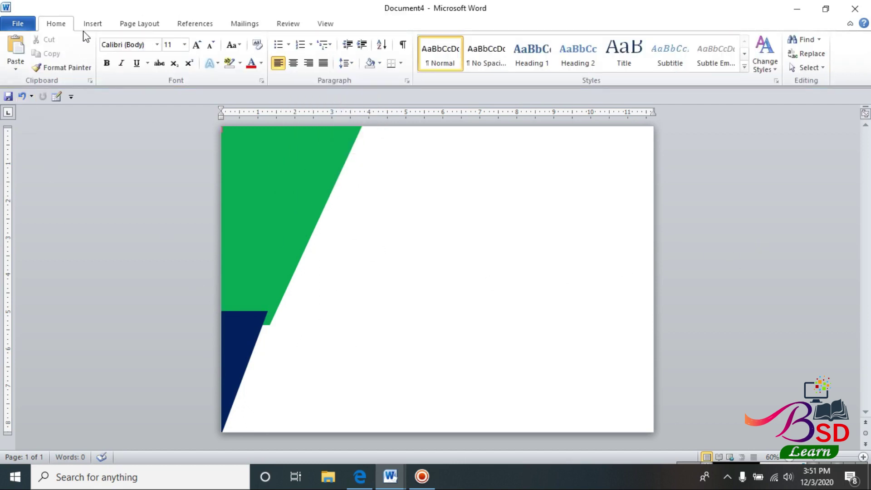
pyautogui.click(93, 23)
# Step: Draw a wide rectangle across the upper page and nudge it left and up
pyautogui.click(188, 53)
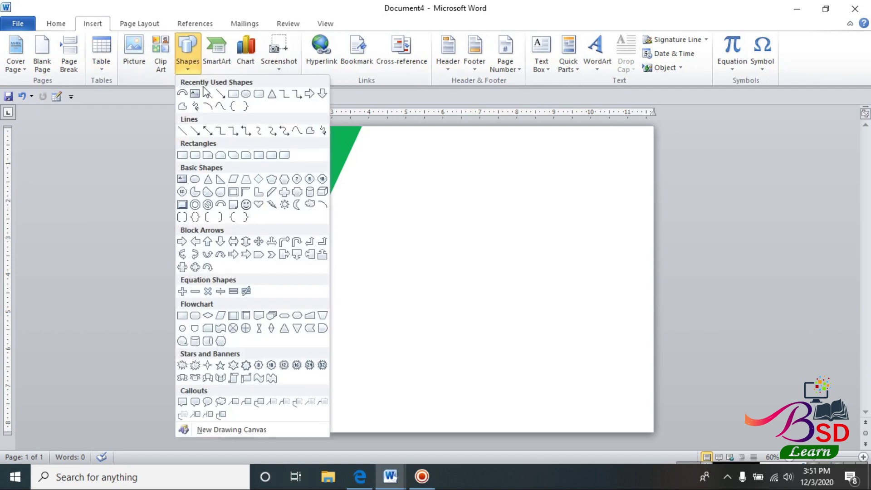
pyautogui.click(183, 155)
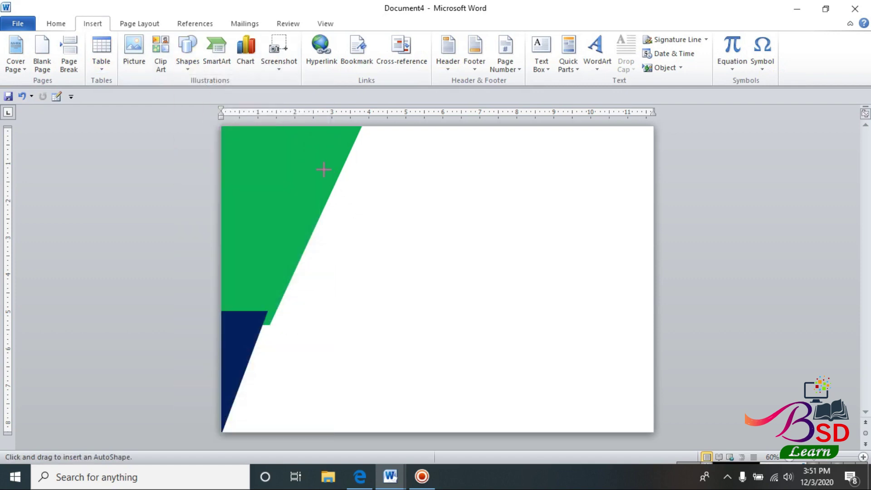
pyautogui.moveTo(323, 170); pyautogui.dragTo(658, 223)
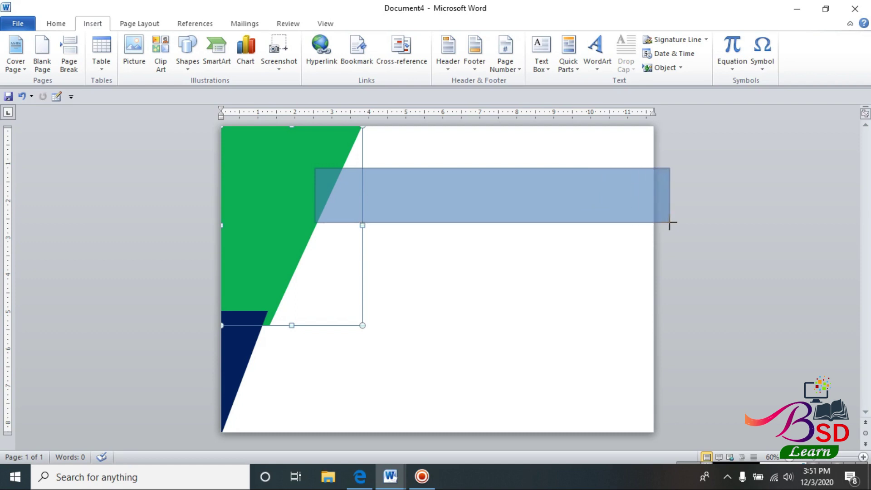
pyautogui.moveTo(659, 224); pyautogui.dragTo(669, 224)
pyautogui.press('Left')
pyautogui.press('Left')
pyautogui.press('Left')
pyautogui.press('Left')
pyautogui.press('Up')
pyautogui.press('Up')
pyautogui.press('Up')
pyautogui.press('Up')
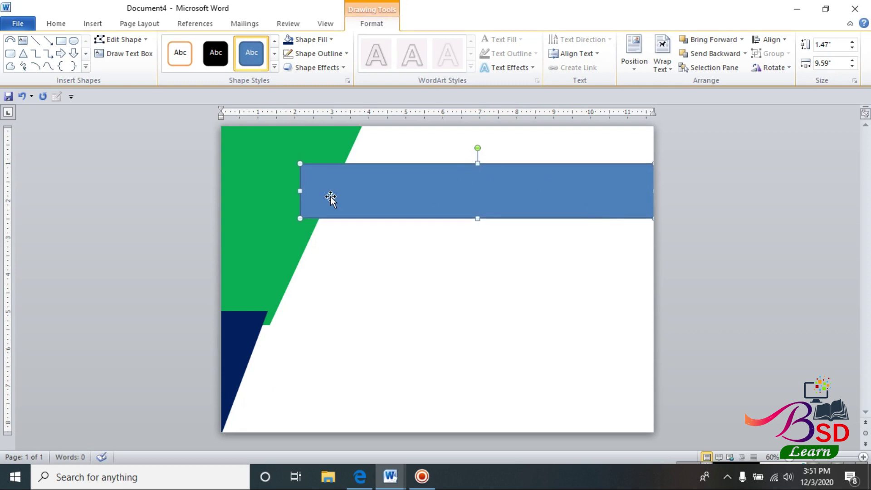
# Step: Delete the rectangle's top-left point so the banner's left end slants
pyautogui.click(119, 41)
pyautogui.click(119, 72)
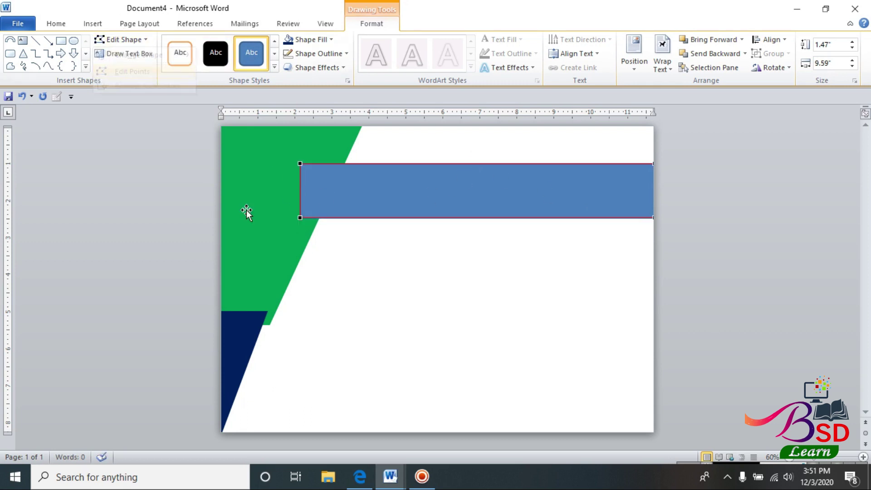
pyautogui.rightClick(328, 164)
pyautogui.click(350, 171)
pyautogui.rightClick(300, 162)
pyautogui.click(329, 186)
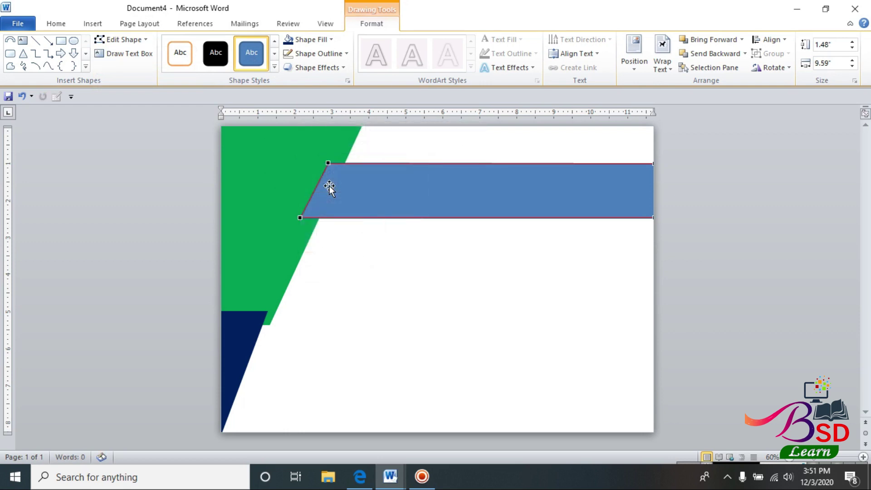
pyautogui.click(577, 209)
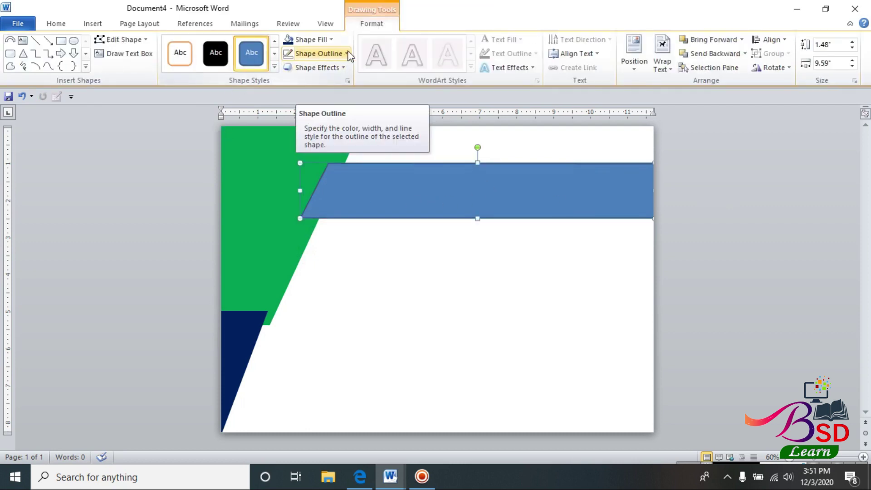
# Step: Give the banner no outline and standard Blue fill, move it up, and duplicate it
pyautogui.click(323, 55)
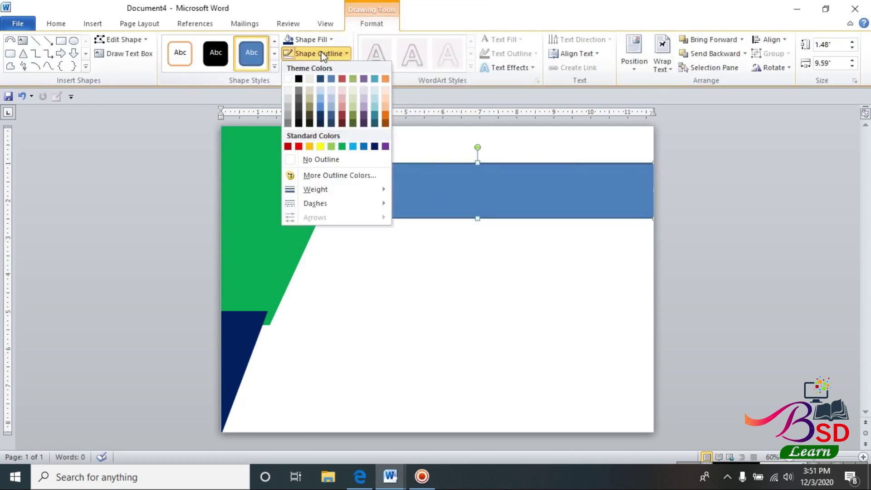
pyautogui.click(312, 158)
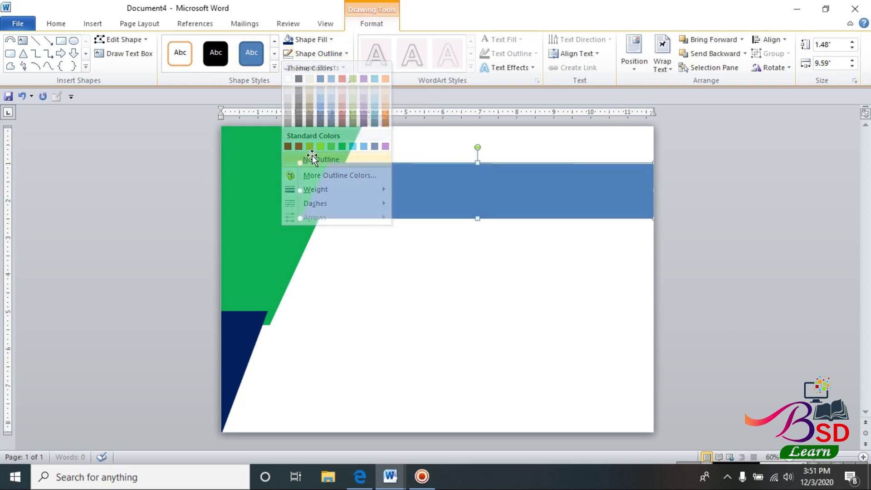
pyautogui.click(324, 39)
pyautogui.click(364, 132)
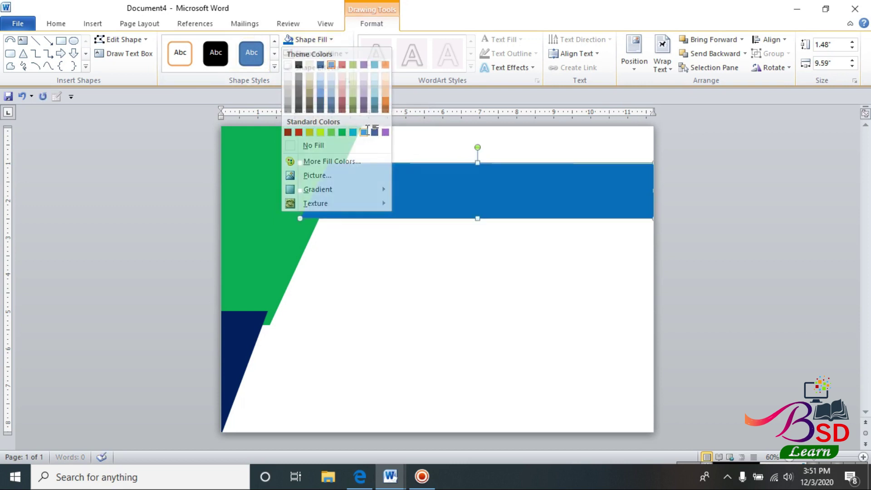
pyautogui.click(769, 216)
pyautogui.click(554, 202)
pyautogui.press('Up')
pyautogui.press('Up')
pyautogui.press('Up')
pyautogui.press('Up')
pyautogui.press('Up')
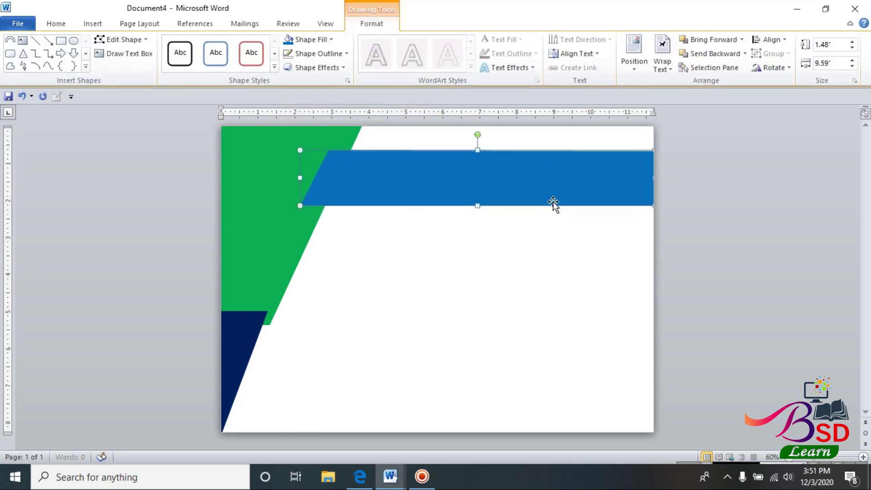
pyautogui.press('Up')
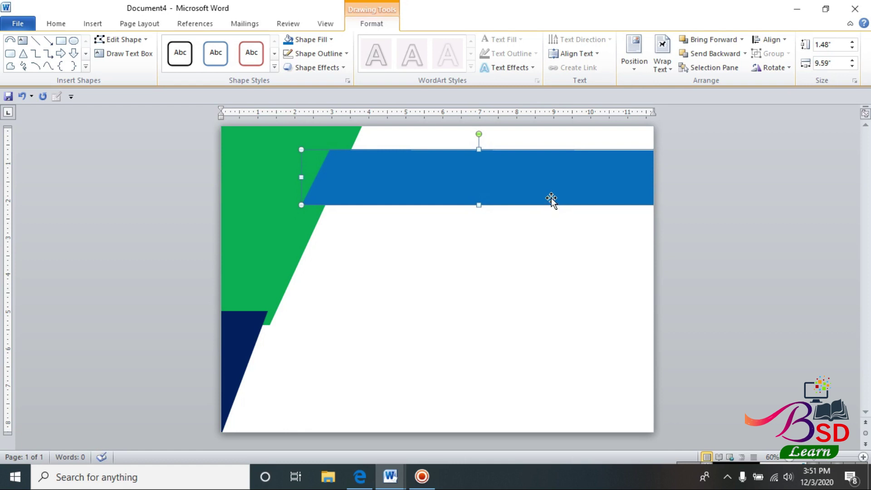
pyautogui.hotkey('ctrl', 'd')
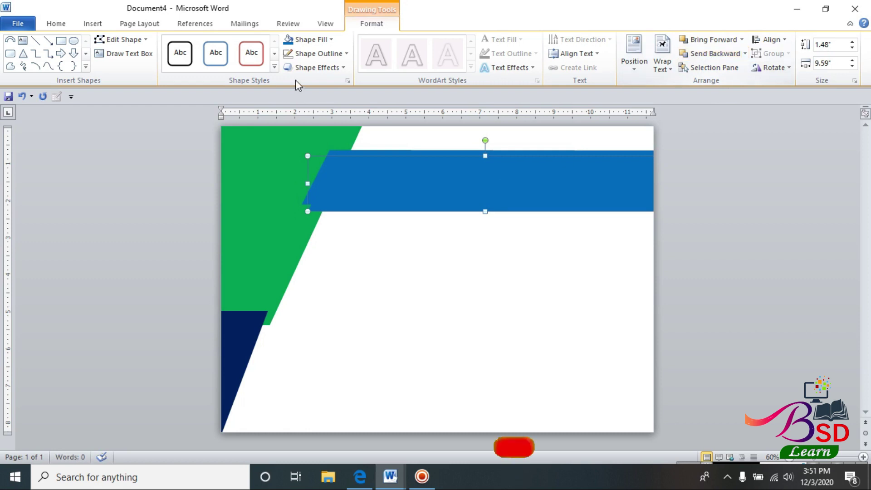
# Step: Fill the banner copy gray and nudge it down to show as a strip beneath the blue banner
pyautogui.click(312, 40)
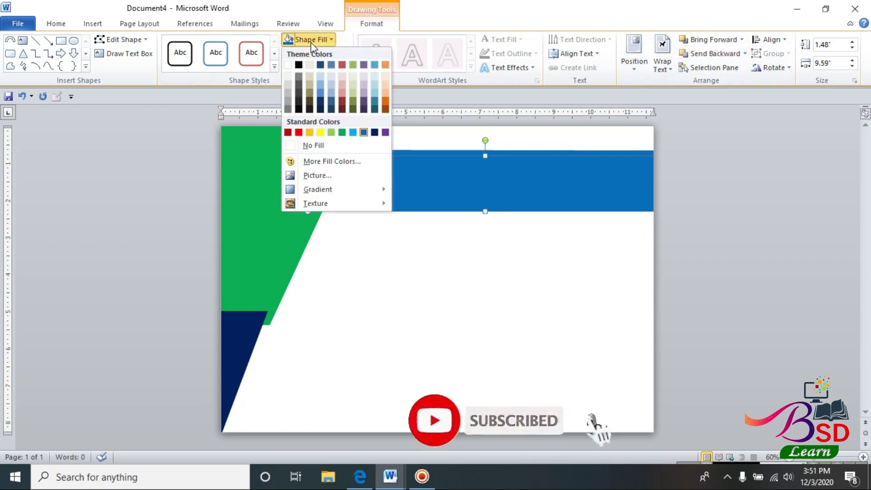
pyautogui.click(287, 93)
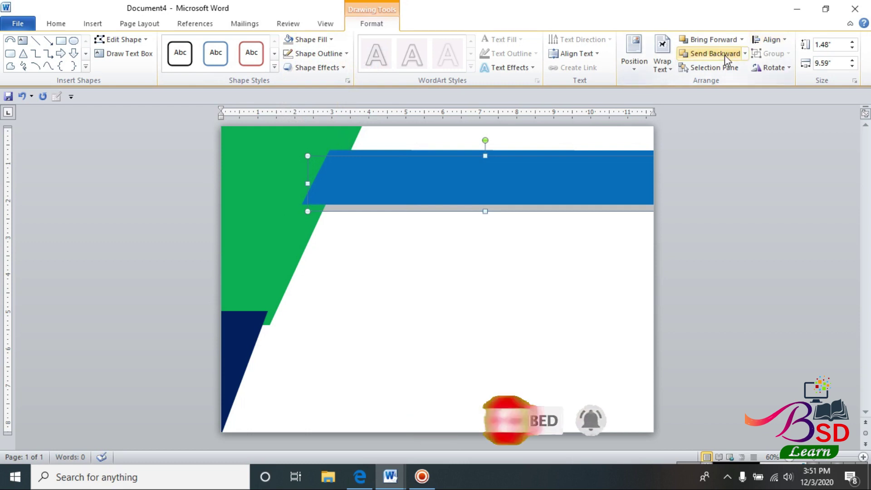
pyautogui.press('Down')
pyautogui.press('Down')
pyautogui.press('Down')
pyautogui.press('Down')
pyautogui.press('Down')
pyautogui.press('Down')
pyautogui.press('Down')
pyautogui.press('Down')
pyautogui.press('Down')
pyautogui.press('Down')
pyautogui.press('Down')
pyautogui.press('Up')
pyautogui.press('Up')
pyautogui.press('Down')
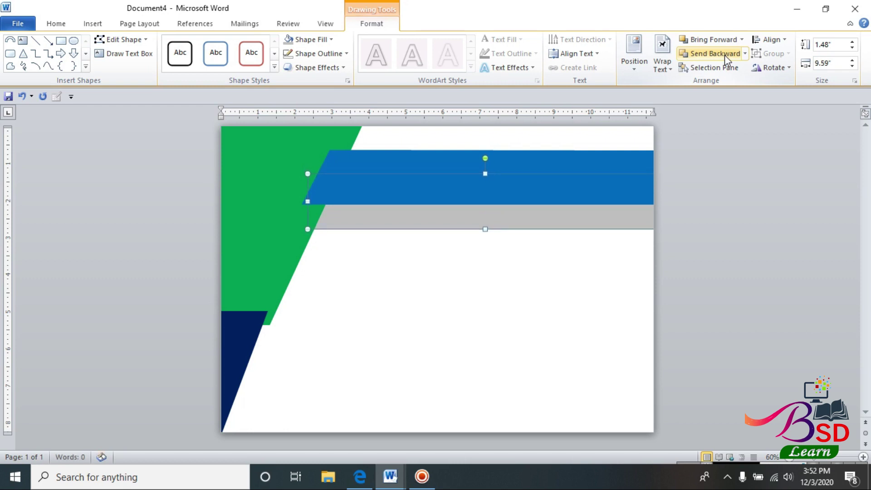
pyautogui.press('Down')
pyautogui.press('Down')
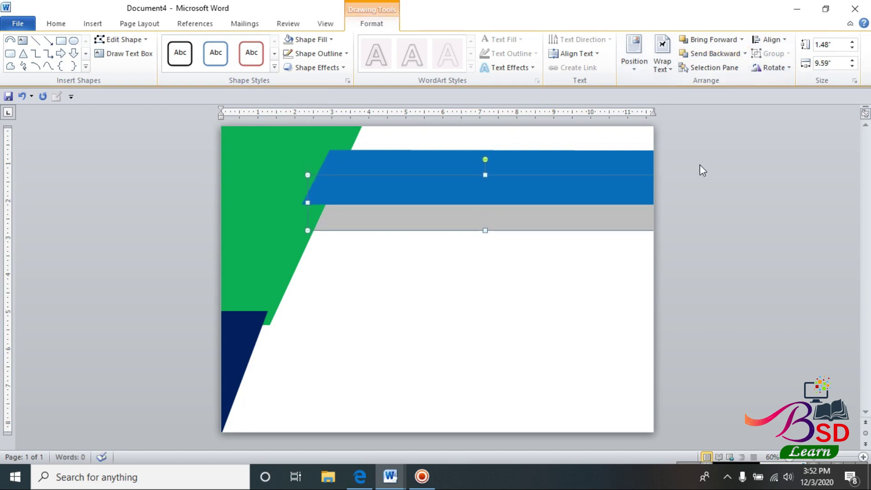
pyautogui.click(711, 167)
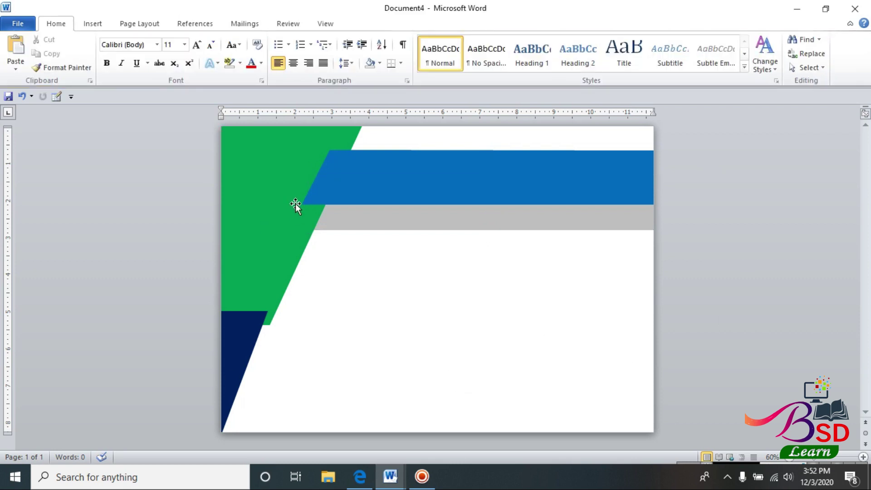
# Step: Draw a small rounded box on the green area with a light fill and no outline
pyautogui.click(92, 23)
pyautogui.click(191, 50)
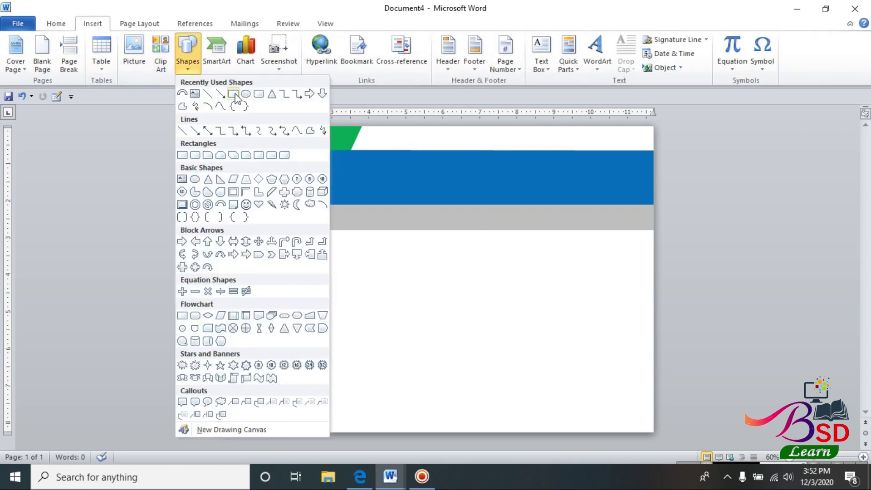
pyautogui.click(195, 156)
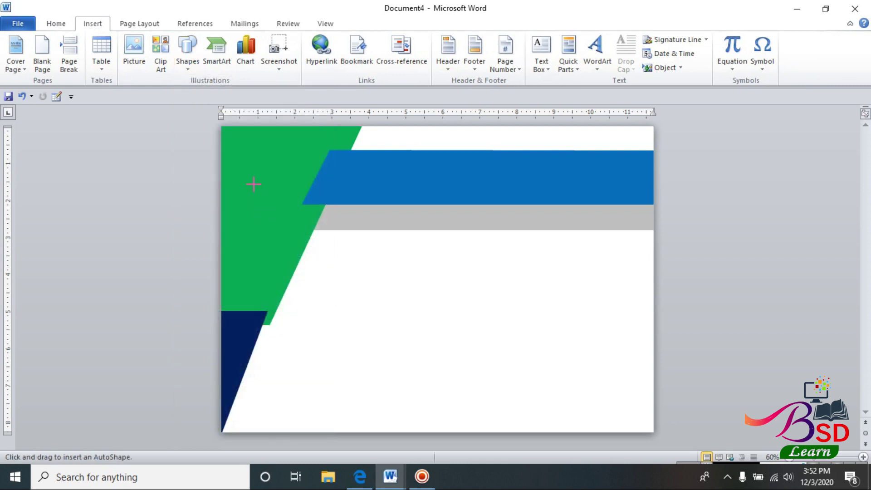
pyautogui.moveTo(237, 155); pyautogui.dragTo(291, 210)
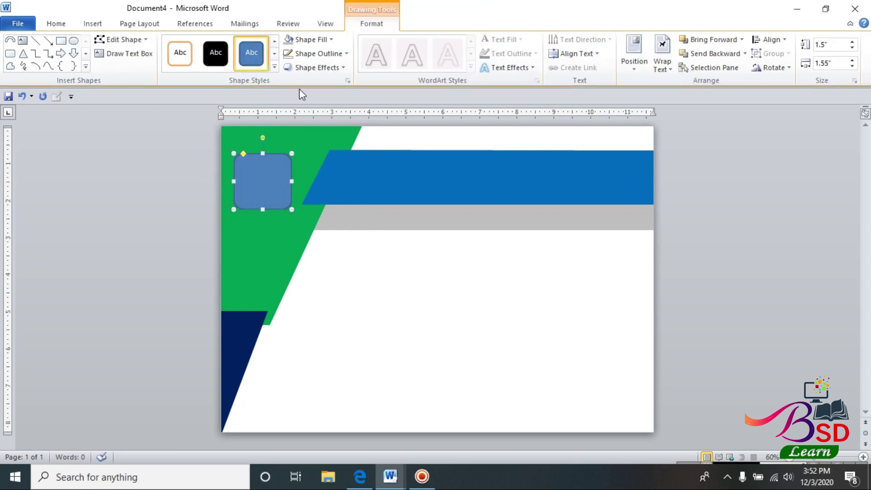
pyautogui.click(331, 39)
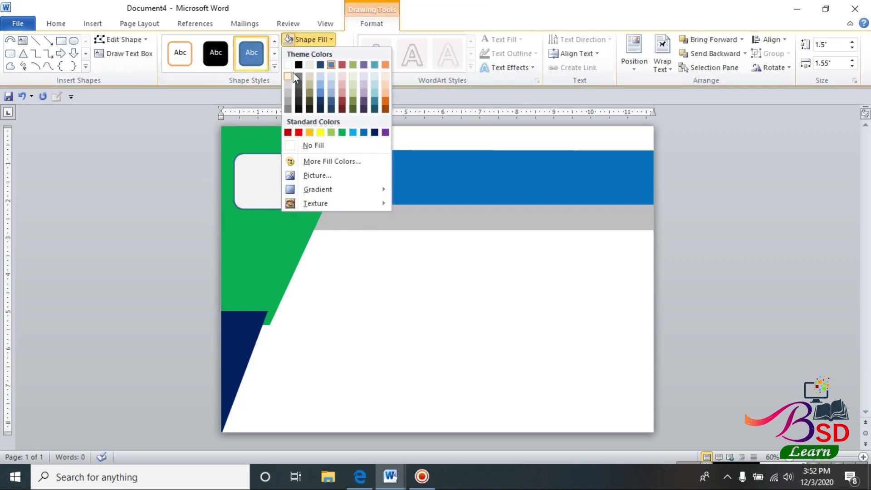
pyautogui.click(288, 76)
pyautogui.click(318, 54)
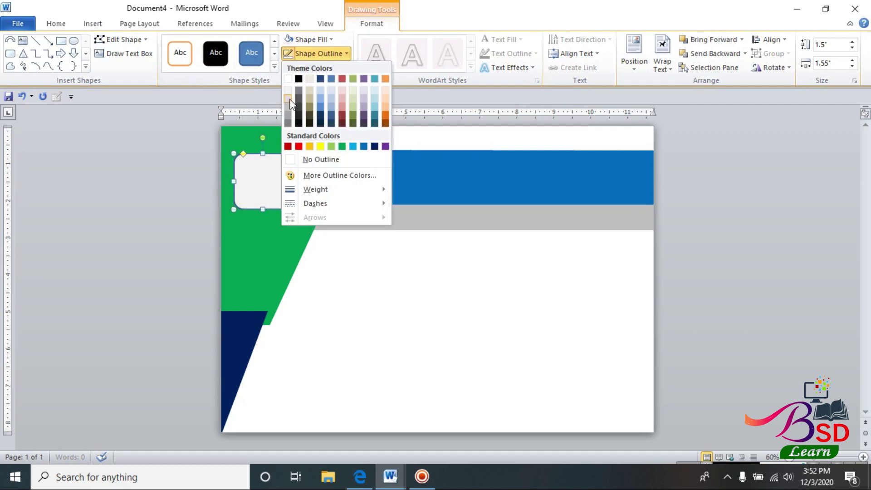
pyautogui.click(313, 160)
# Step: Add the text LOGO inside the rounded box
pyautogui.rightClick(262, 183)
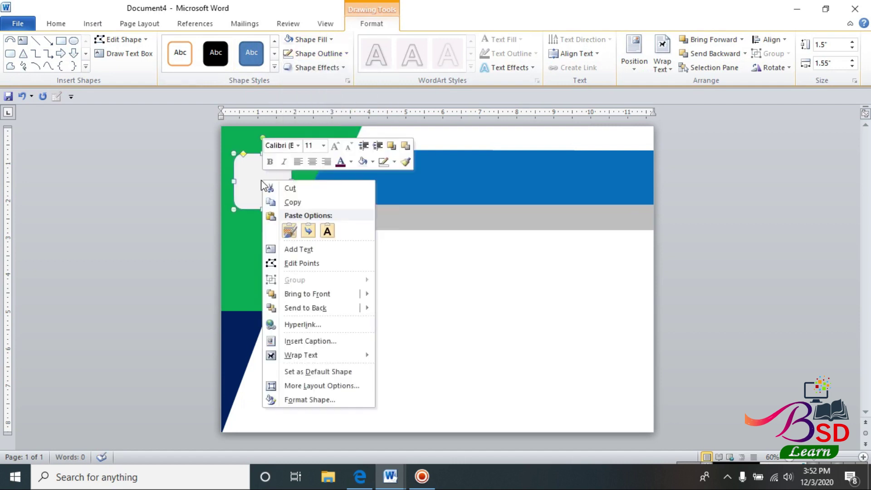
pyautogui.click(292, 249)
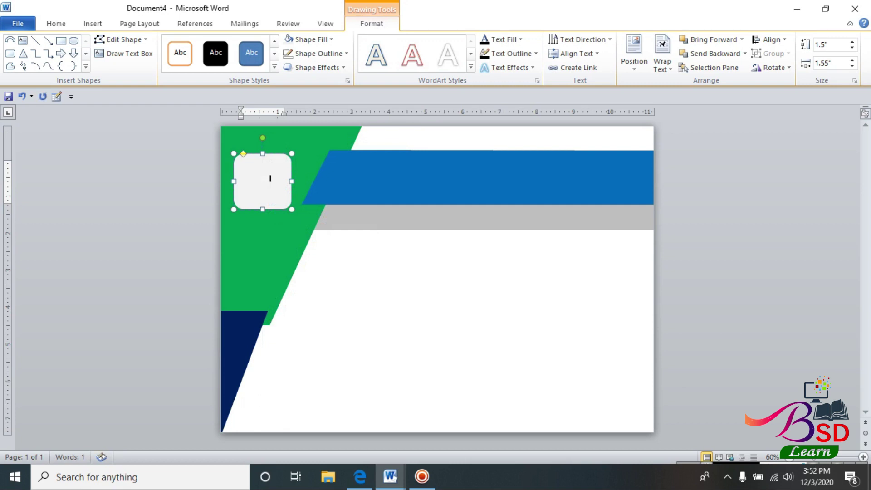
pyautogui.press('Escape')
pyautogui.click(484, 41)
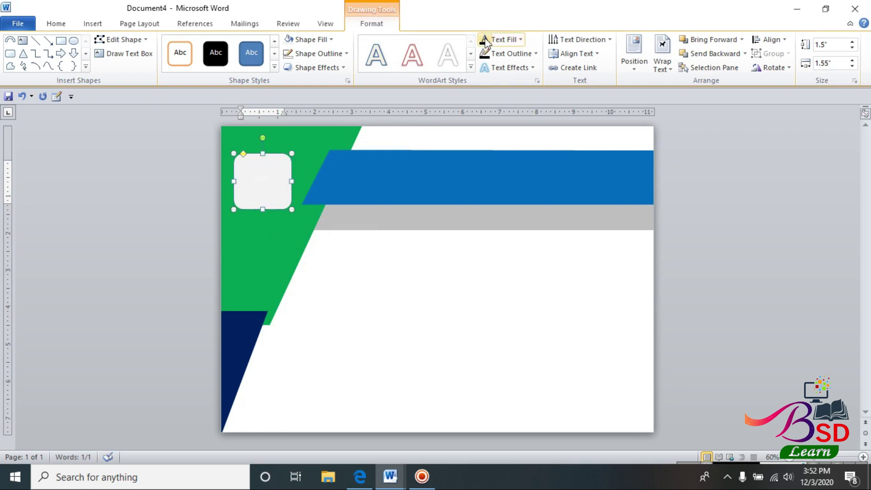
# Step: Format the LOGO text as bold 24-point Times New Roman
pyautogui.click(56, 24)
pyautogui.click(157, 44)
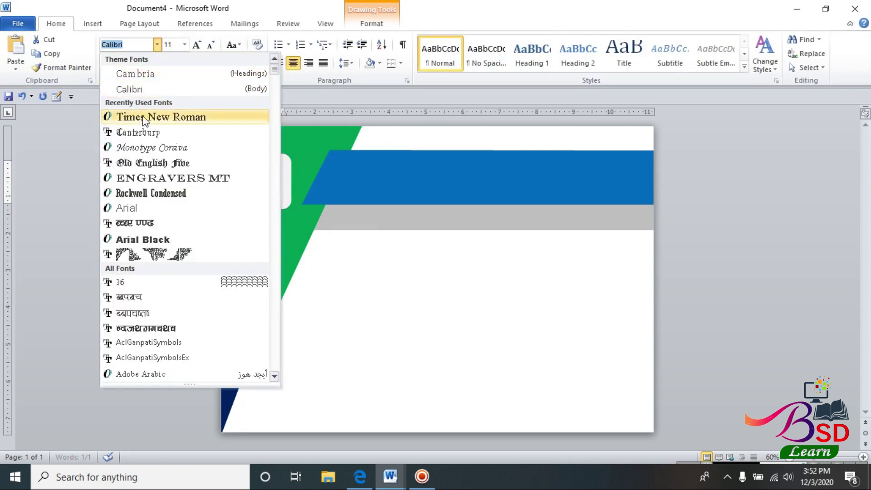
pyautogui.click(145, 119)
pyautogui.click(196, 45)
pyautogui.click(197, 45)
pyautogui.click(197, 44)
pyautogui.click(196, 45)
pyautogui.click(196, 45)
pyautogui.click(196, 45)
pyautogui.click(196, 45)
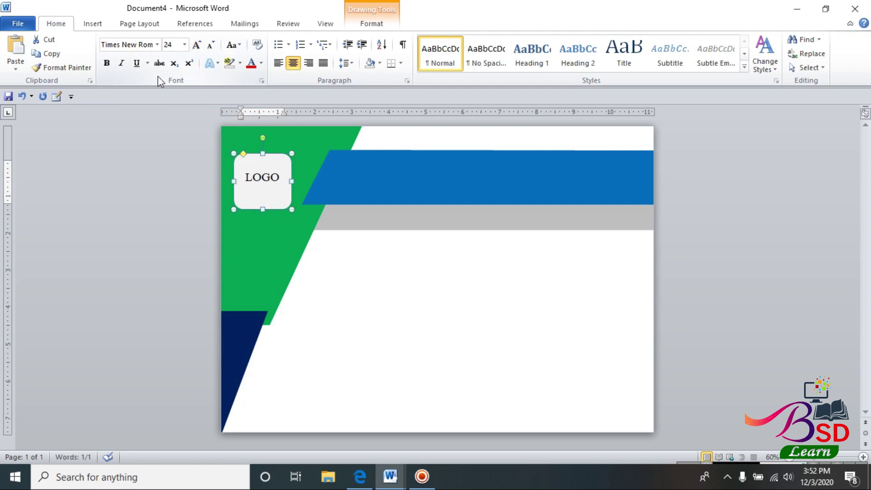
pyautogui.click(106, 63)
pyautogui.click(196, 45)
pyautogui.click(197, 45)
pyautogui.click(389, 248)
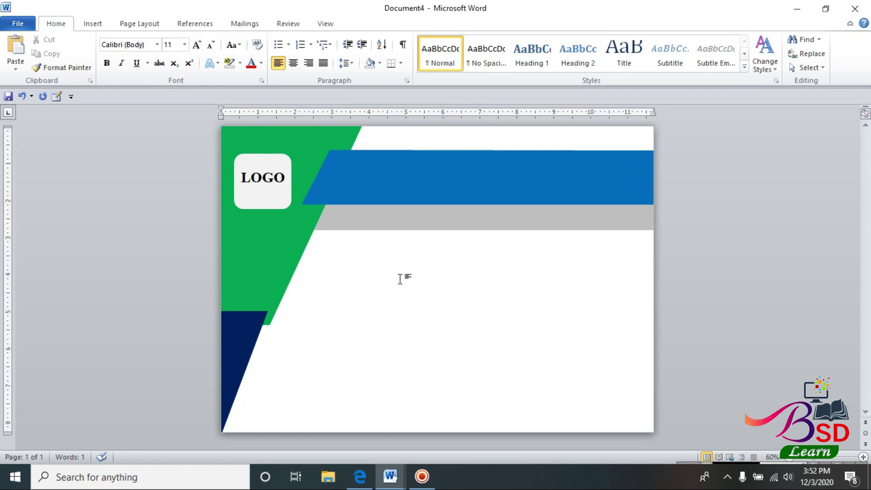
# Step: Draw a wide rectangle below the grey strip and nudge it up and left
pyautogui.click(93, 24)
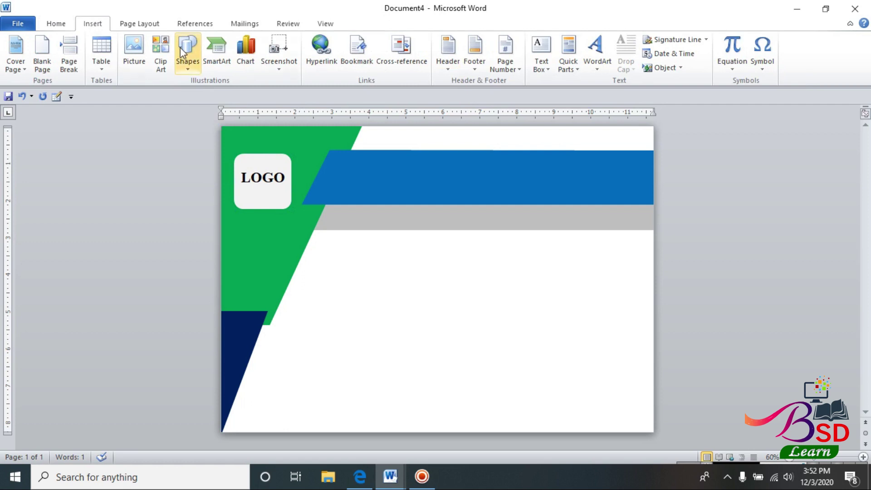
pyautogui.click(187, 50)
pyautogui.click(184, 155)
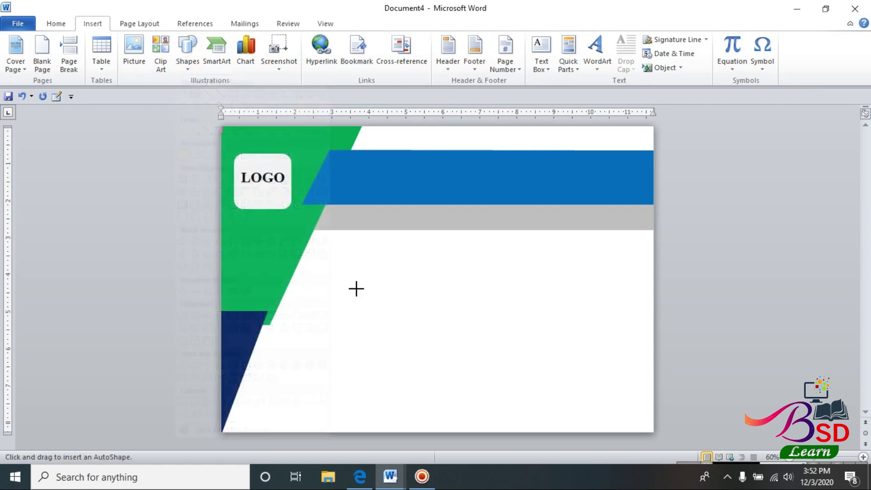
pyautogui.moveTo(322, 254)
pyautogui.mouseDown()
pyautogui.moveTo(625, 378)
pyautogui.moveTo(645, 366)
pyautogui.mouseUp()
pyautogui.moveTo(460, 279); pyautogui.dragTo(445, 272)
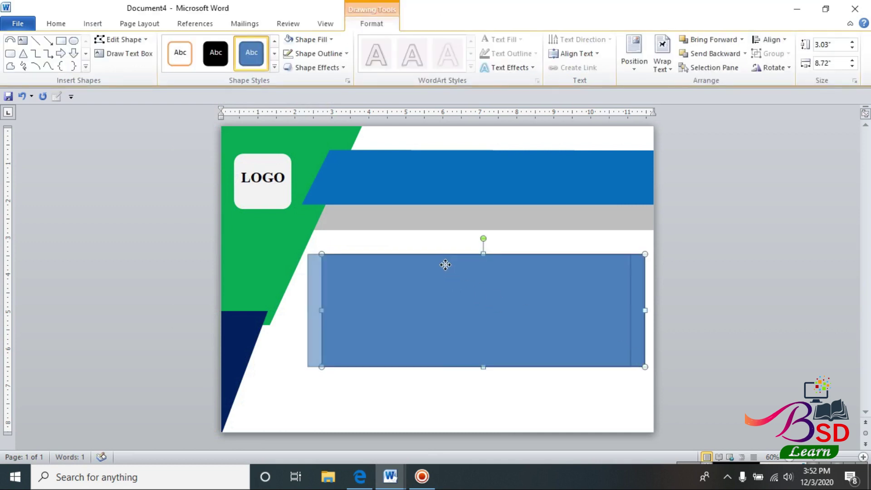
# Step: Set the rectangle's four internal text margins to 0 and start adding text inside it
pyautogui.rightClick(432, 317)
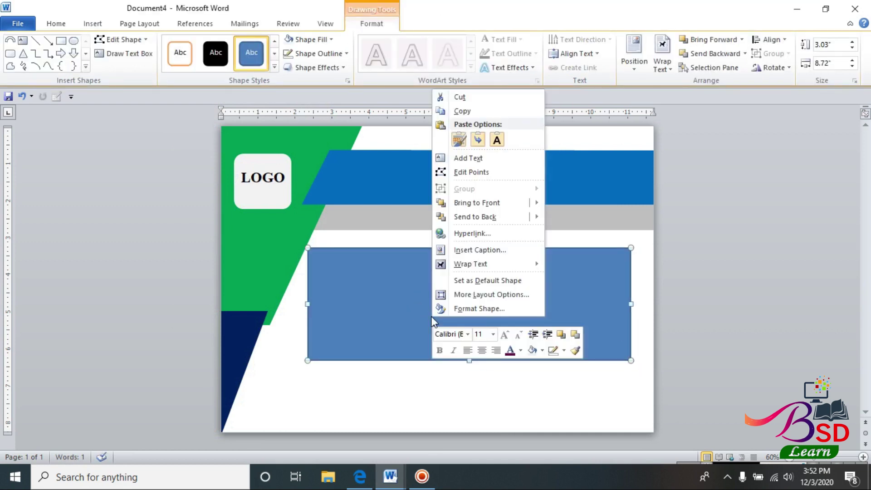
pyautogui.click(468, 309)
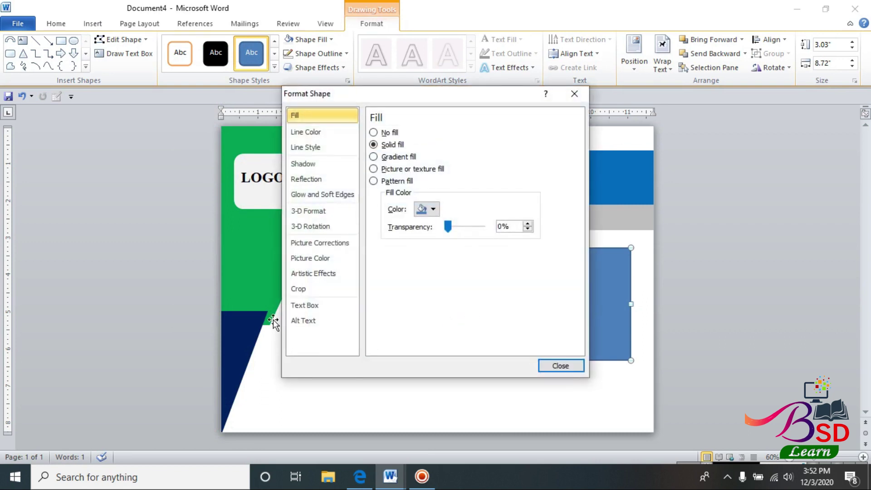
pyautogui.click(314, 308)
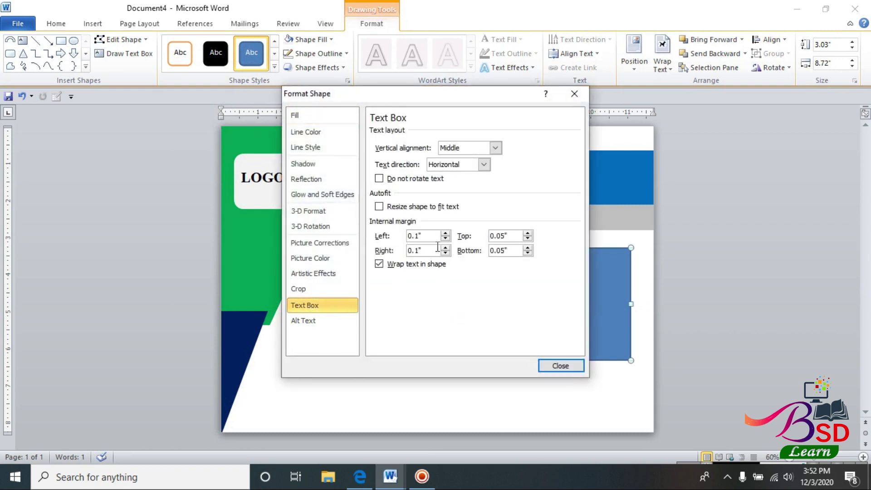
pyautogui.moveTo(431, 234); pyautogui.dragTo(407, 235)
pyautogui.write('0')
pyautogui.press('Tab')
pyautogui.write('0')
pyautogui.press('Tab')
pyautogui.write('0')
pyautogui.press('Tab')
pyautogui.write('0')
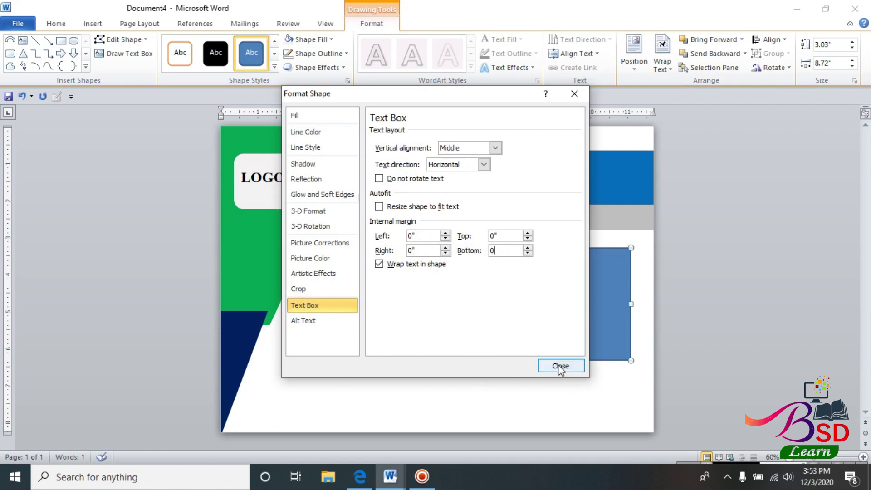
pyautogui.click(561, 366)
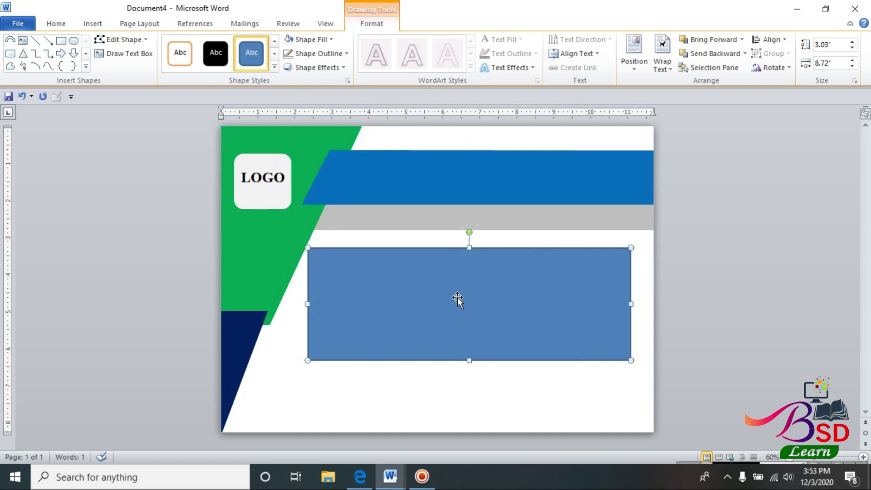
pyautogui.rightClick(458, 299)
pyautogui.click(487, 138)
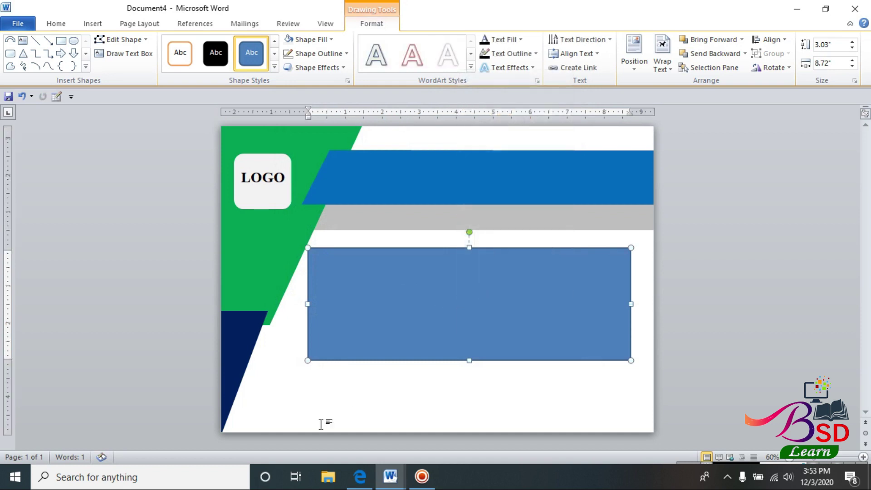
# Step: Copy the certificate text from Document2 and paste it into the blue rectangle
pyautogui.moveTo(390, 477)
pyautogui.click(363, 440)
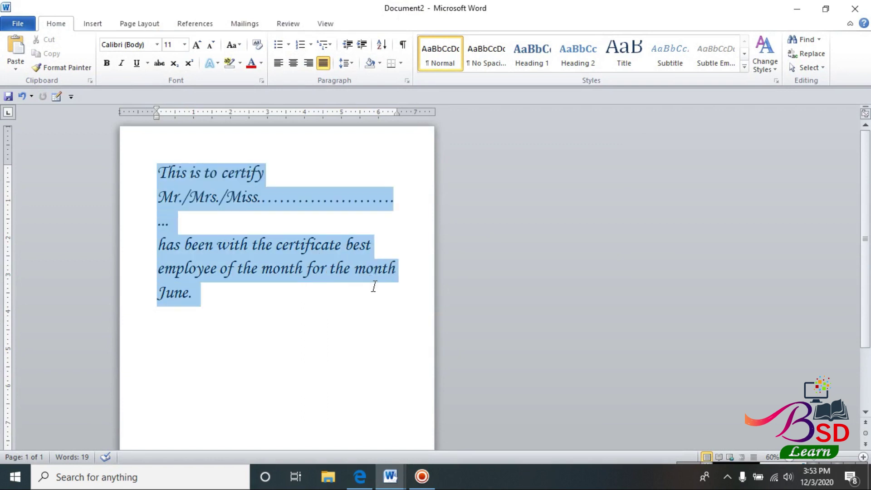
pyautogui.moveTo(156, 172); pyautogui.dragTo(376, 291)
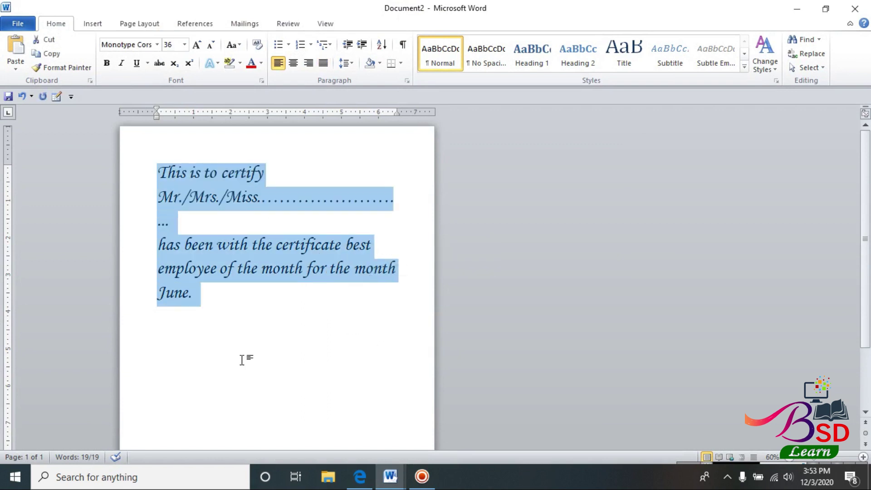
pyautogui.click(797, 8)
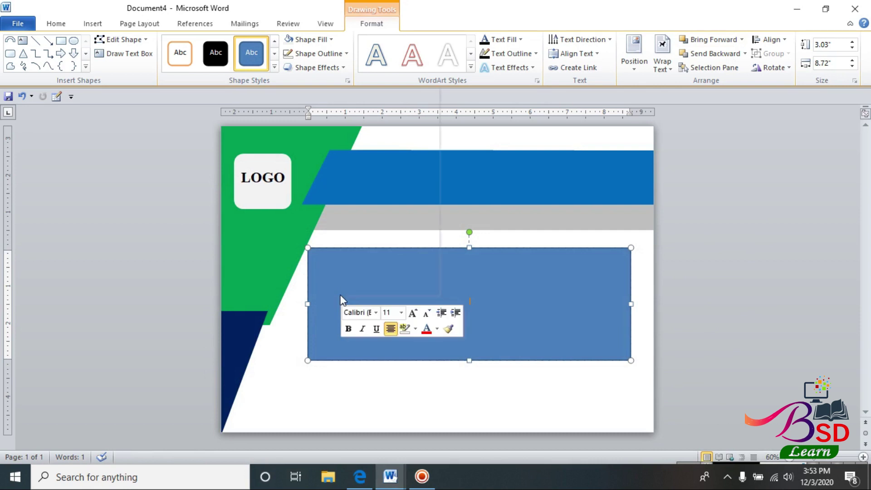
pyautogui.rightClick(340, 298)
pyautogui.click(490, 321)
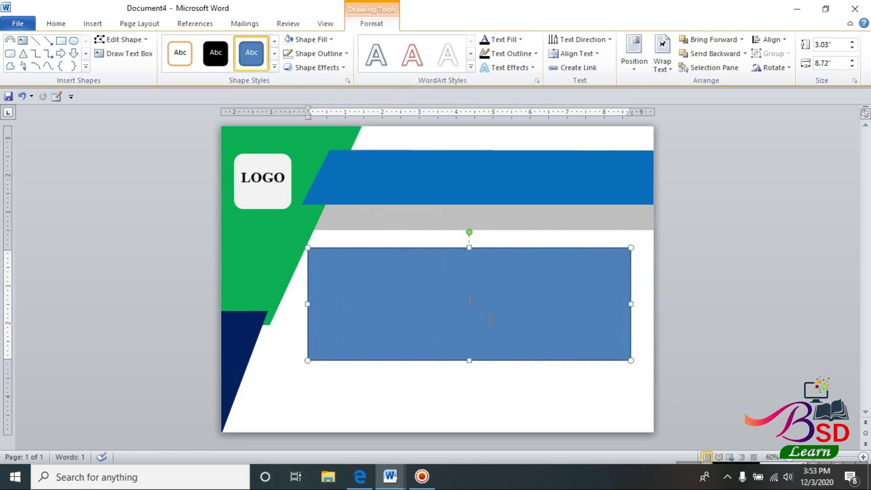
pyautogui.hotkey('ctrl', 'v')
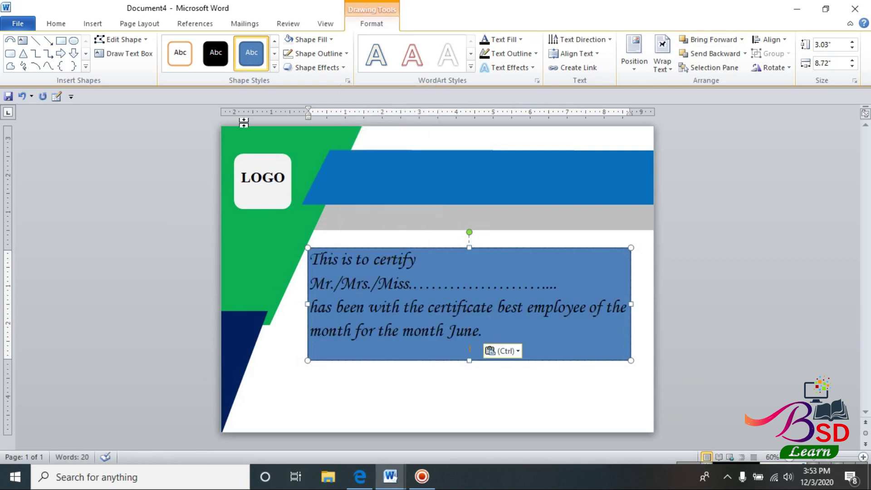
# Step: Give the certificate text box no fill and no outline, and shrink its text from 36 to 28
pyautogui.click(443, 251)
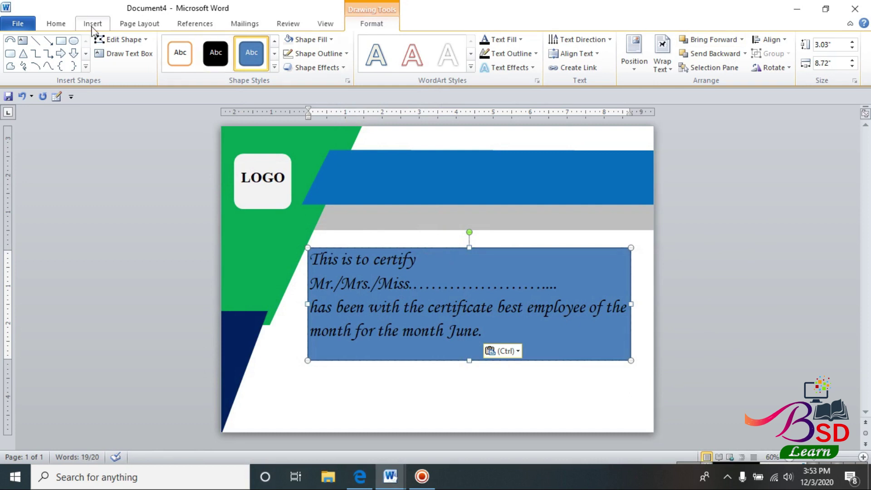
pyautogui.click(86, 26)
pyautogui.click(57, 25)
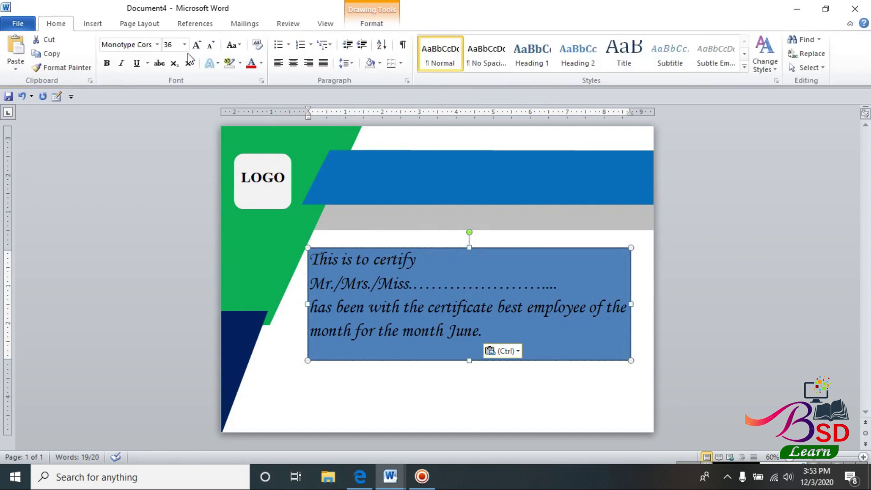
pyautogui.click(371, 23)
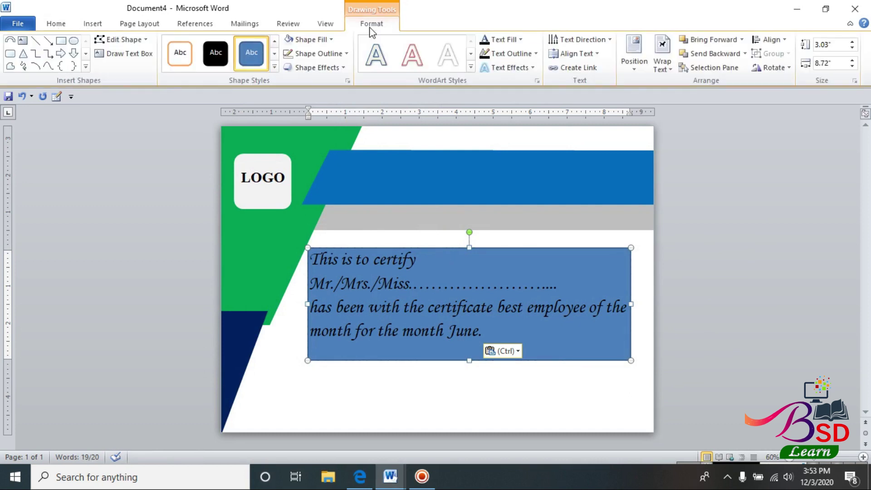
pyautogui.click(333, 40)
pyautogui.click(311, 145)
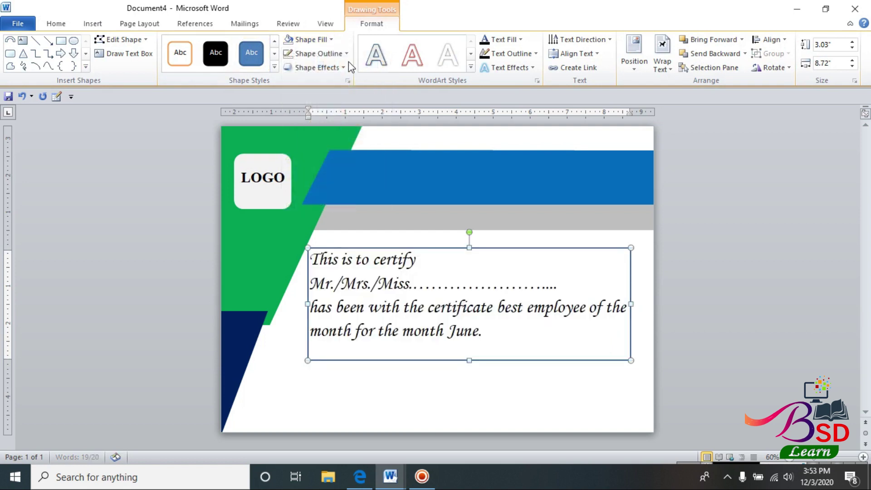
pyautogui.click(302, 54)
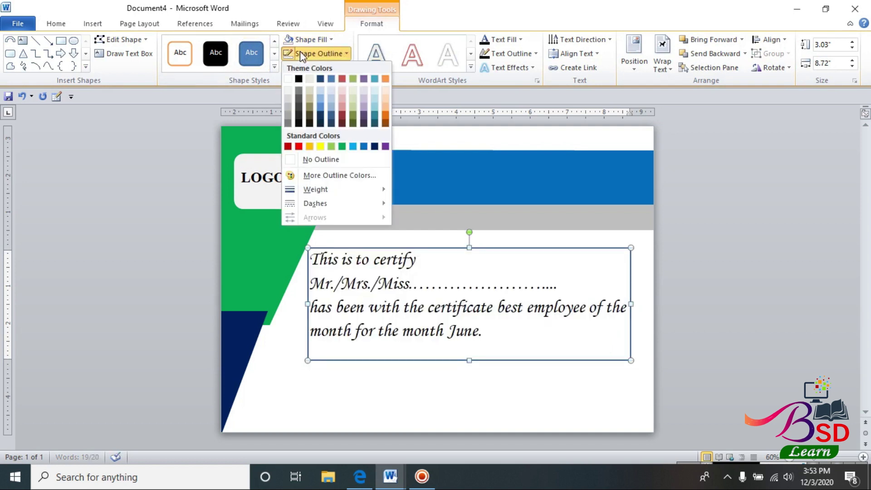
pyautogui.click(323, 157)
pyautogui.click(56, 24)
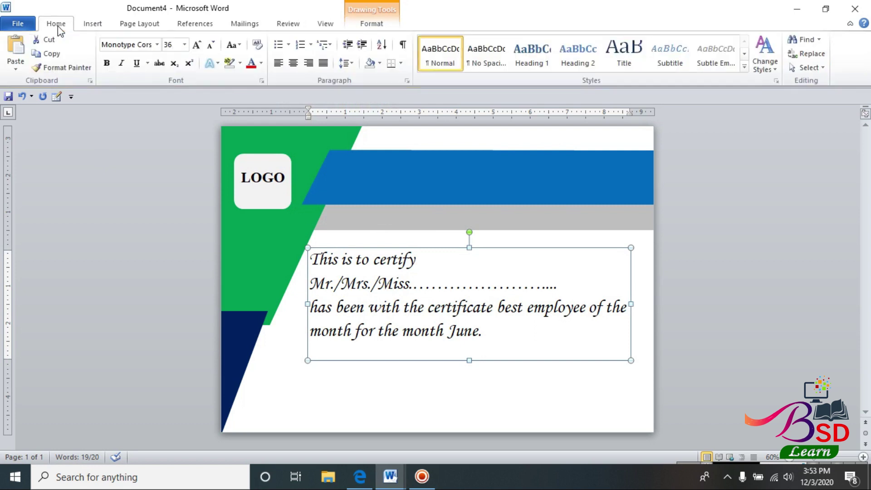
pyautogui.click(210, 46)
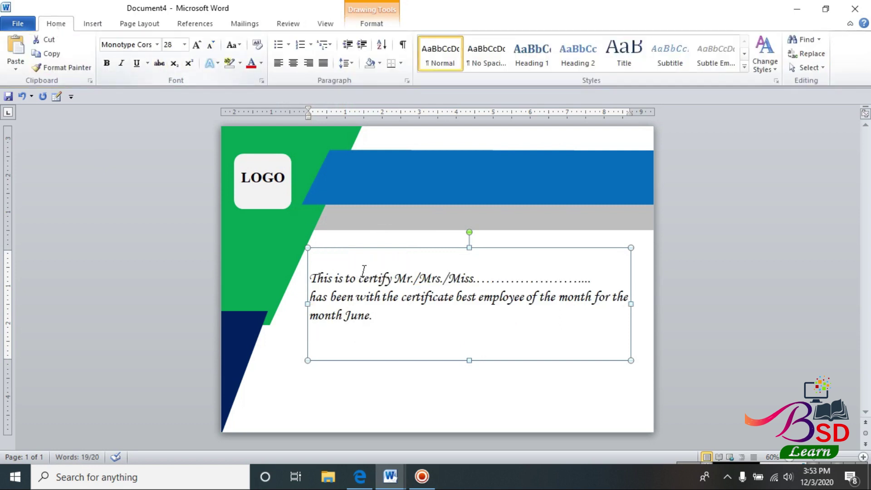
# Step: Type dots into the name line and nudge the certificate text box up and left
pyautogui.click(534, 281)
pyautogui.write('................')
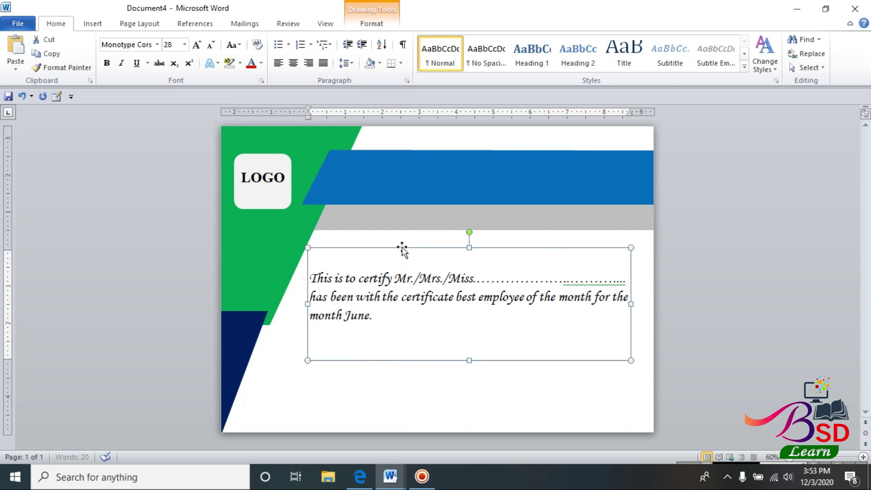
pyautogui.moveTo(403, 249); pyautogui.dragTo(402, 244)
pyautogui.press('Up')
pyautogui.press('Up')
pyautogui.press('Left')
pyautogui.press('Left')
pyautogui.press('Left')
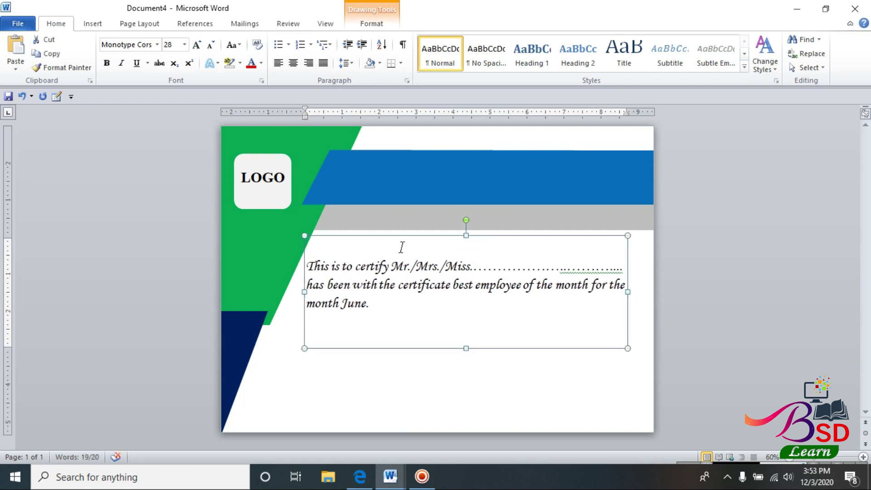
# Step: Ignore the grammar flag on the dotted name line and stop editing the text box
pyautogui.click(575, 265)
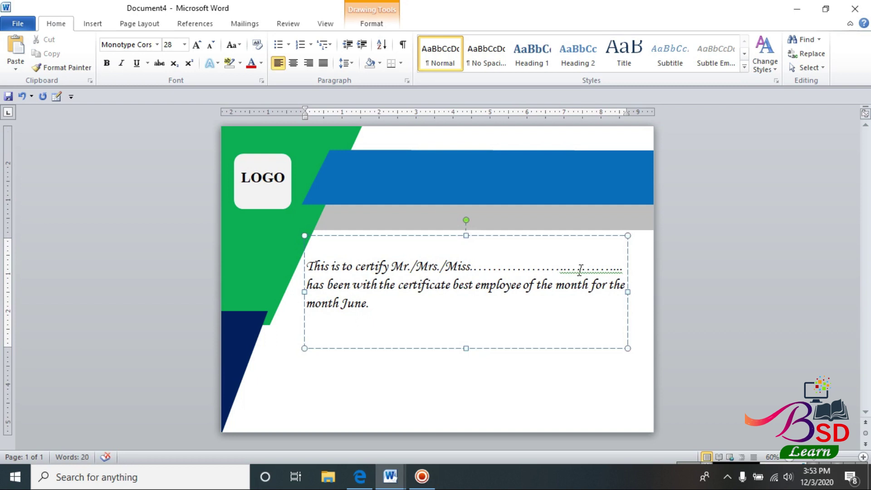
pyautogui.rightClick(581, 269)
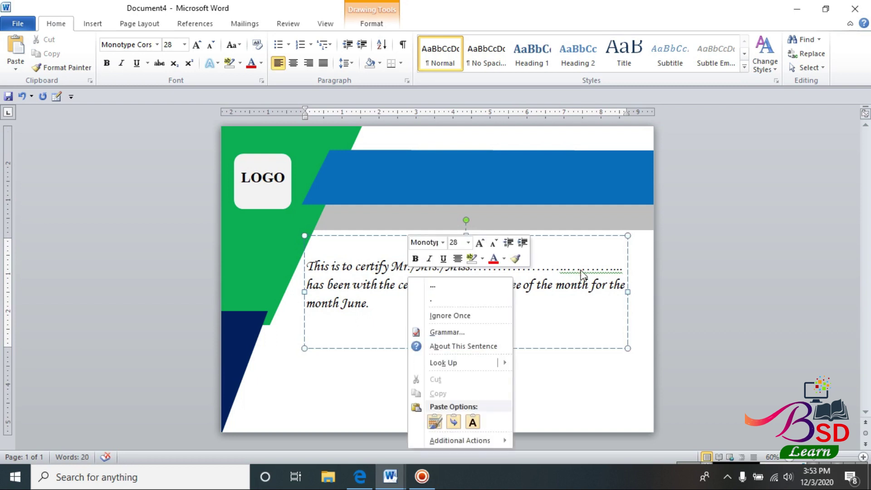
pyautogui.click(463, 320)
pyautogui.click(693, 287)
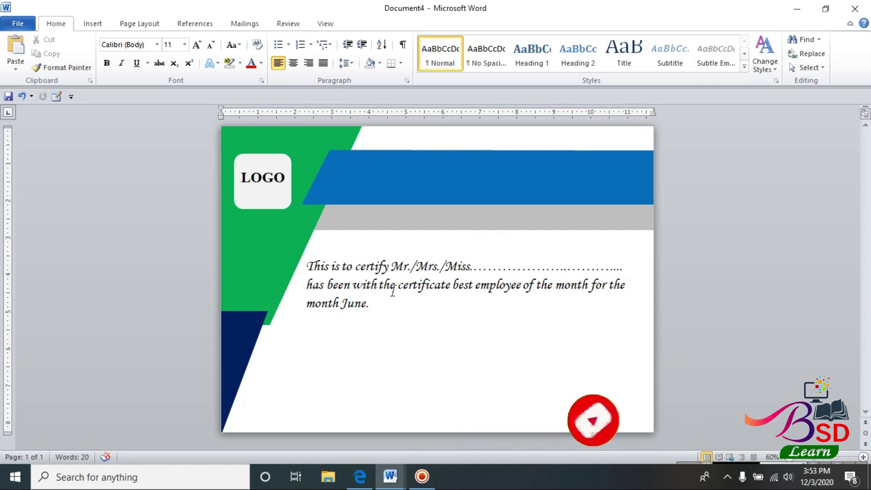
# Step: Draw a rectangle at the certificate's bottom-left and type its dotted line and label text
pyautogui.click(91, 24)
pyautogui.click(189, 53)
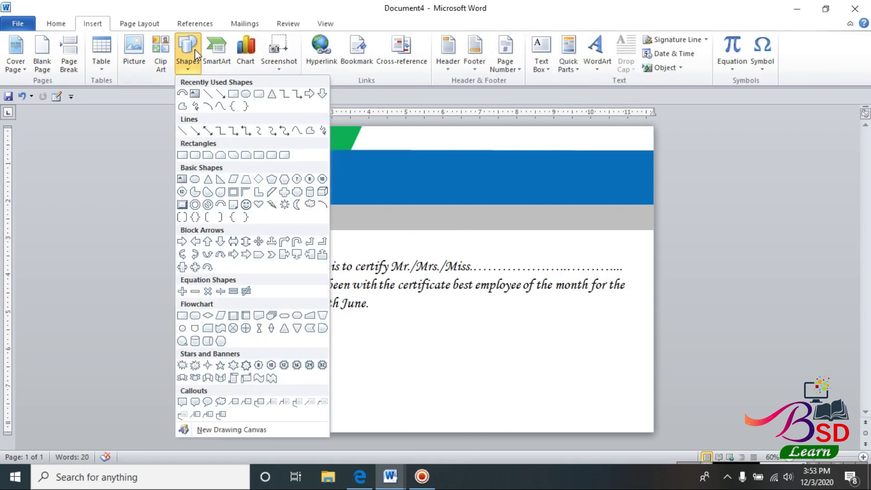
pyautogui.click(183, 156)
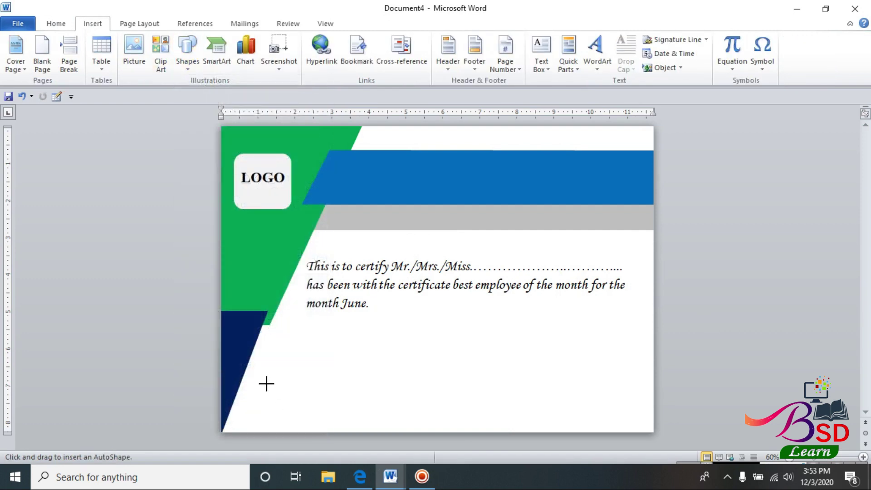
pyautogui.moveTo(258, 379); pyautogui.dragTo(369, 435)
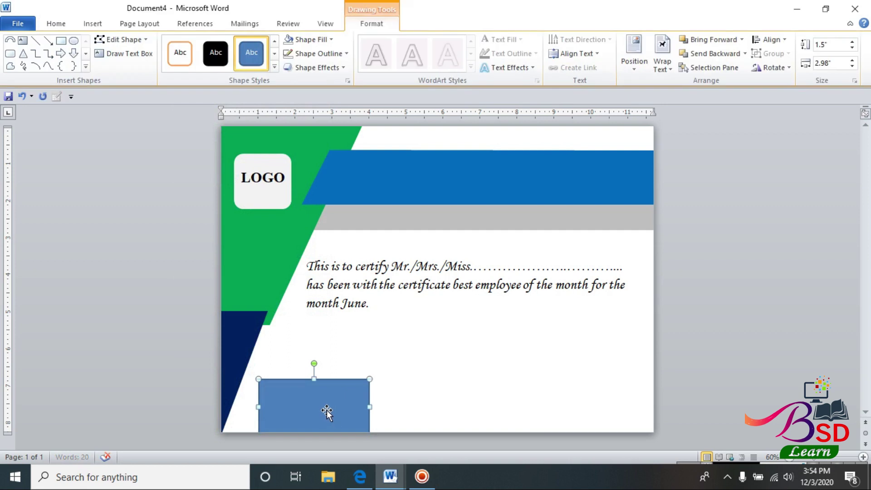
pyautogui.rightClick(327, 410)
pyautogui.click(347, 249)
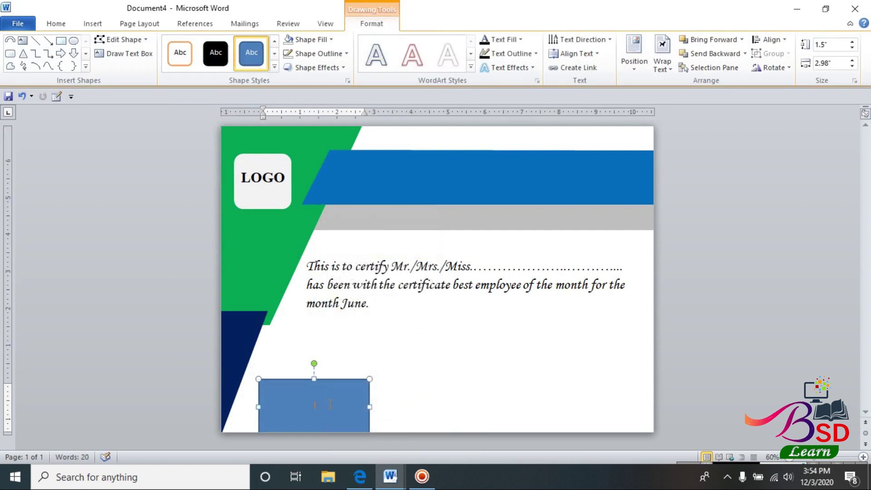
pyautogui.write('Sign')
pyautogui.press('Return')
# Step: Set the DATE box text to bold 18-pt Times New Roman with no space after, removing stray dots
pyautogui.click(295, 383)
pyautogui.click(56, 24)
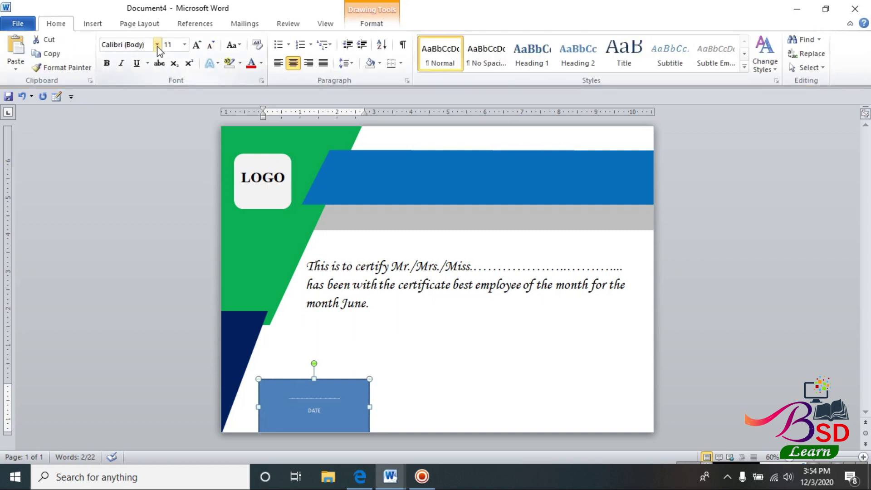
pyautogui.click(157, 45)
pyautogui.click(151, 116)
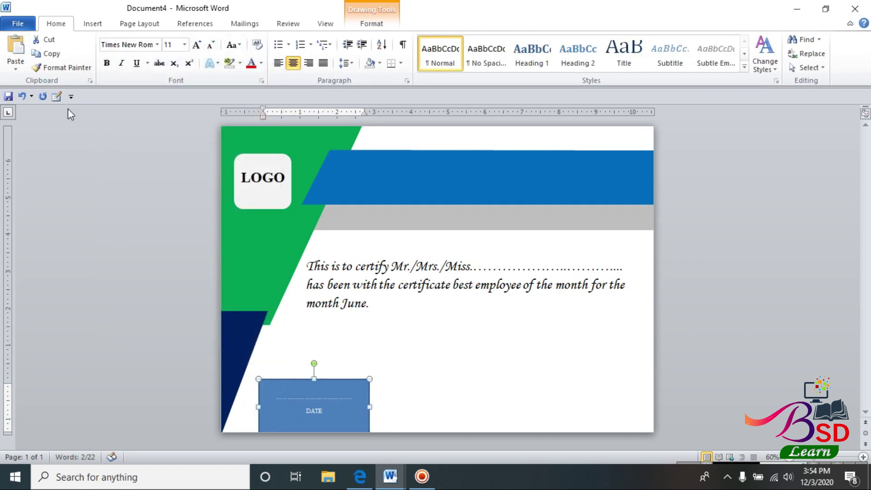
pyautogui.click(197, 44)
pyautogui.click(197, 45)
pyautogui.click(196, 44)
pyautogui.click(197, 44)
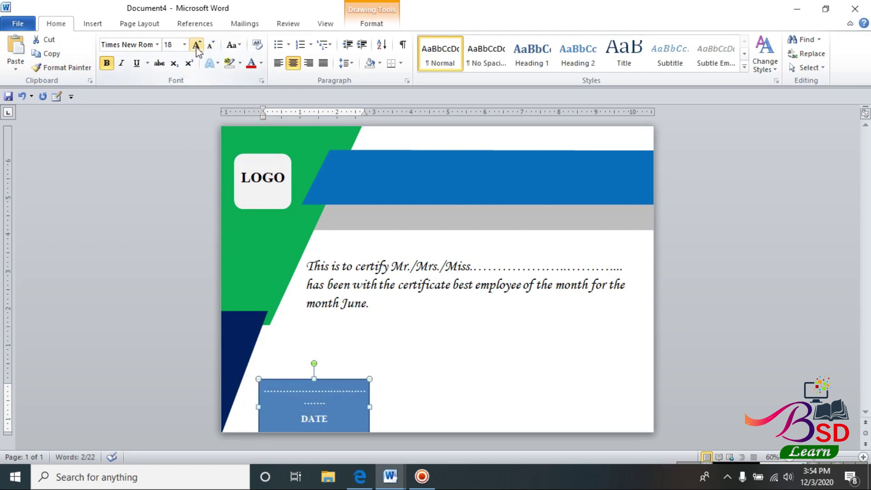
pyautogui.click(346, 63)
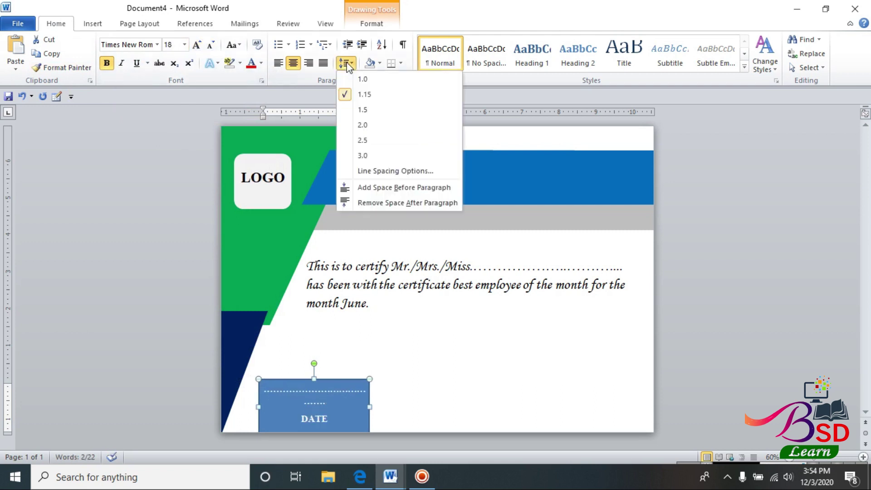
pyautogui.click(380, 203)
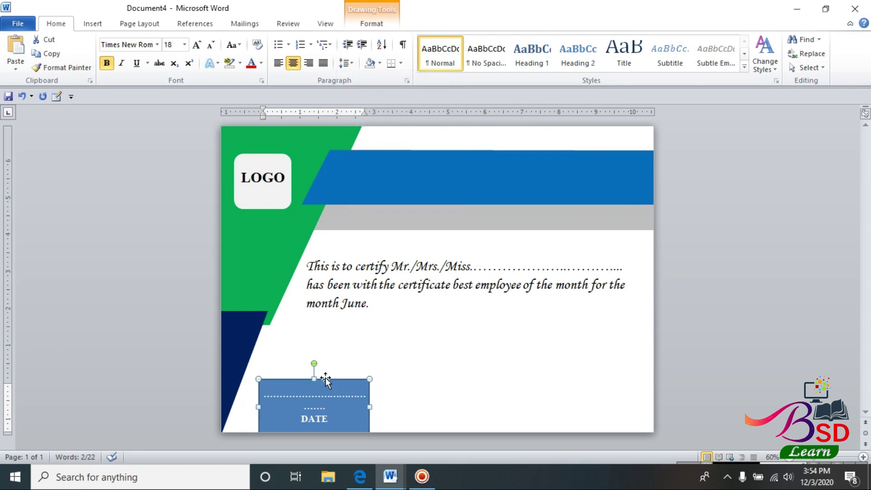
pyautogui.click(335, 409)
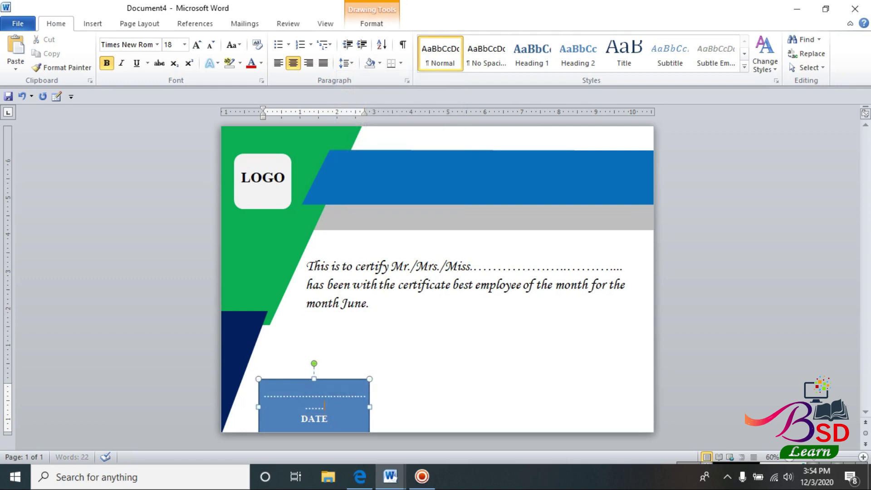
pyautogui.press('BackSpace')
pyautogui.press('BackSpace')
pyautogui.press('BackSpace')
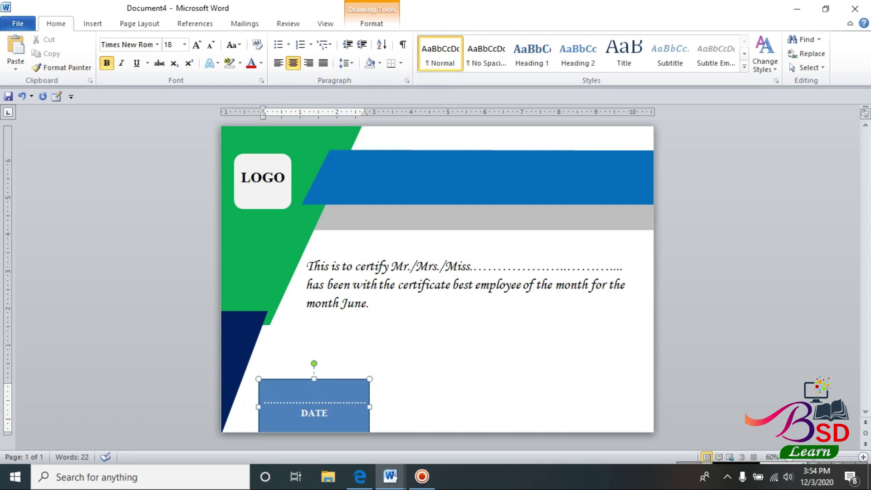
pyautogui.click(281, 384)
# Step: Fill the DATE box with white
pyautogui.click(375, 26)
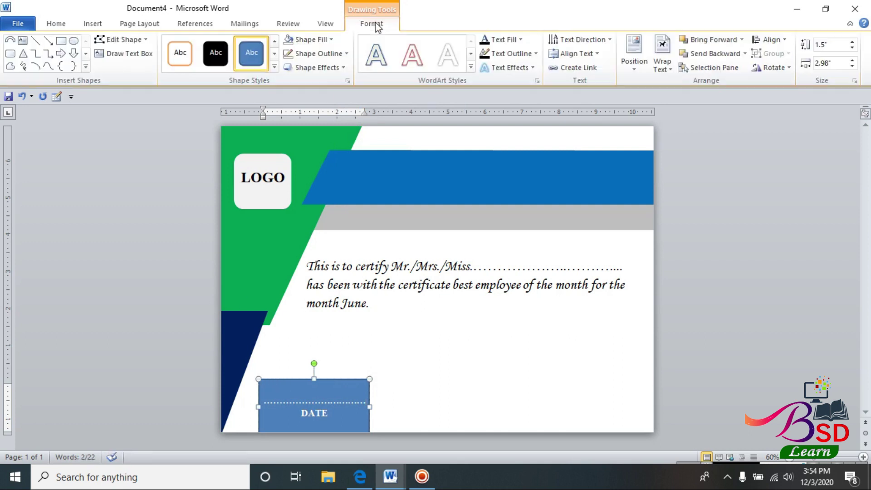
pyautogui.click(288, 41)
pyautogui.click(289, 42)
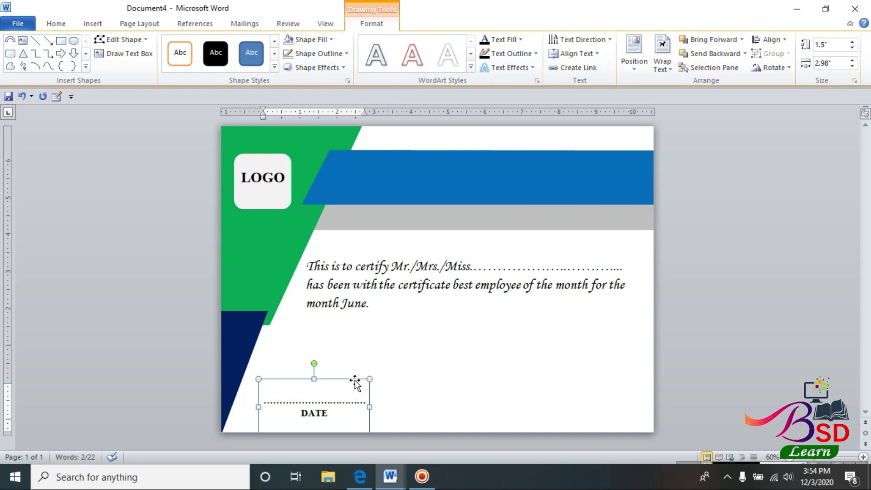
# Step: Paste a copy of the DATE box and position it at the certificate's lower right
pyautogui.hotkey('ctrl', 'v')
pyautogui.moveTo(352, 387); pyautogui.dragTo(618, 376)
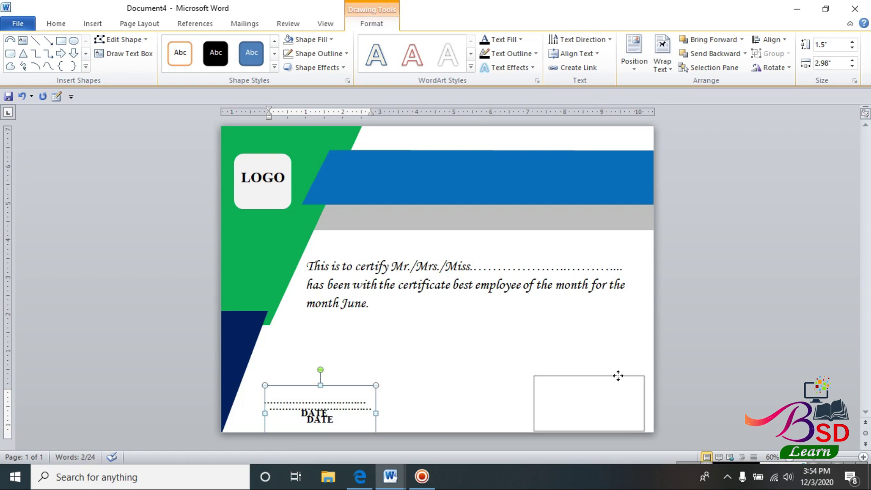
pyautogui.moveTo(618, 375); pyautogui.dragTo(618, 377)
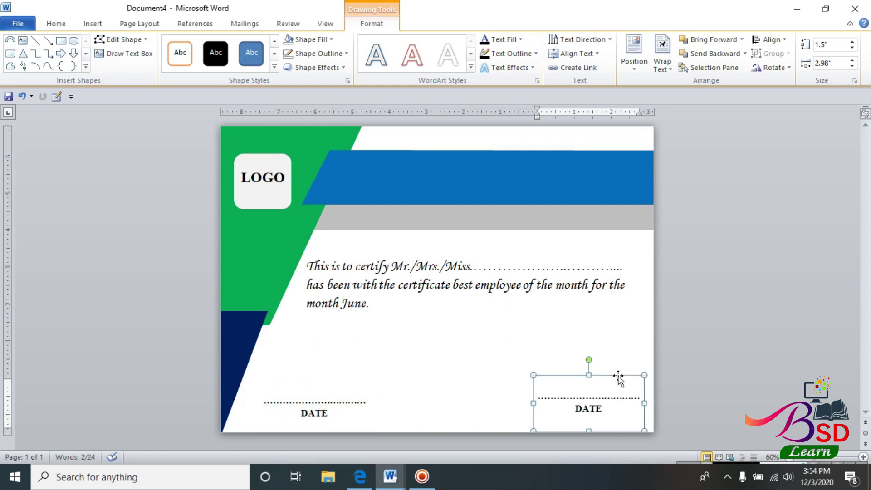
pyautogui.press('Down')
pyautogui.press('Down')
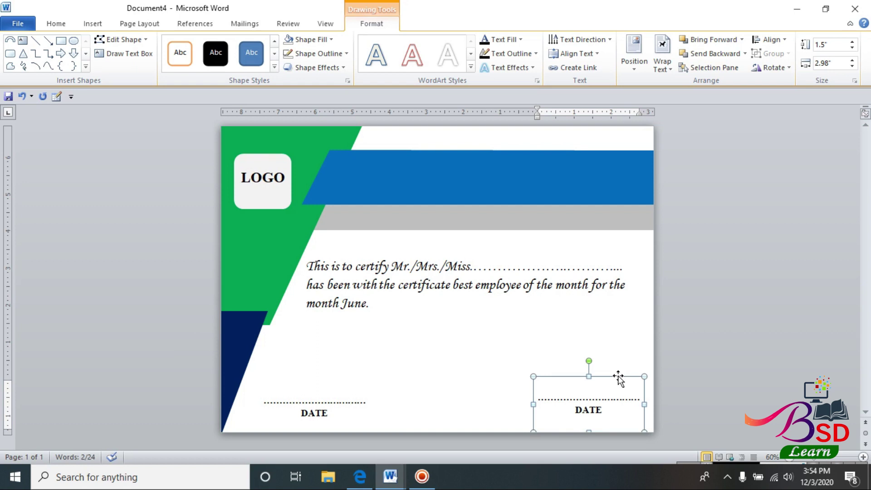
# Step: Replace DATE in the right-hand box with the word Signature, correcting its spelling
pyautogui.click(801, 375)
pyautogui.click(577, 408)
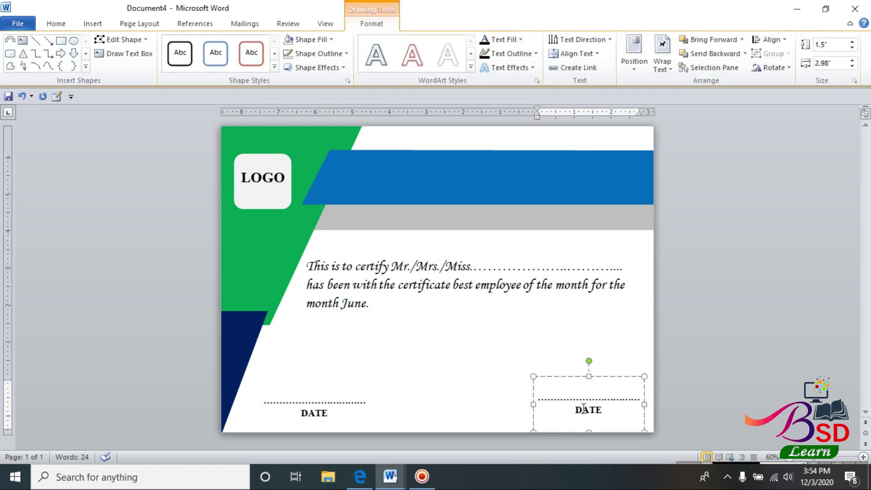
pyautogui.moveTo(575, 410); pyautogui.dragTo(609, 412)
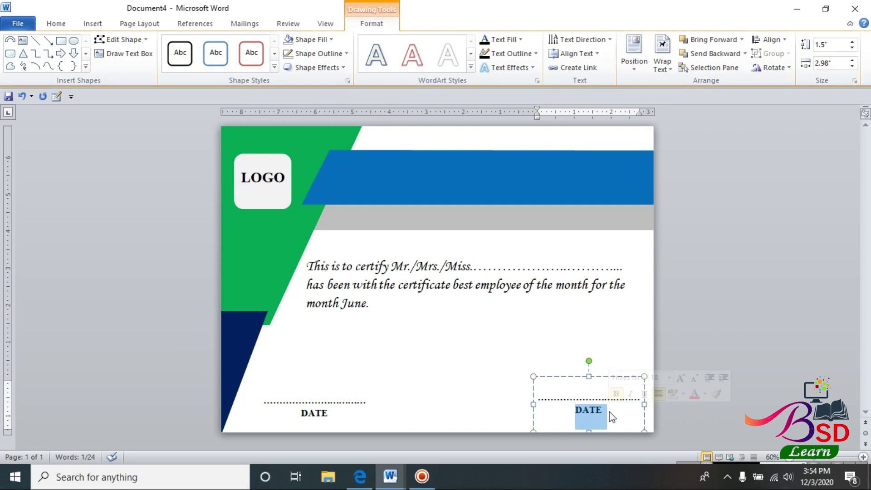
pyautogui.write('S')
pyautogui.press('BackSpace')
pyautogui.write('S')
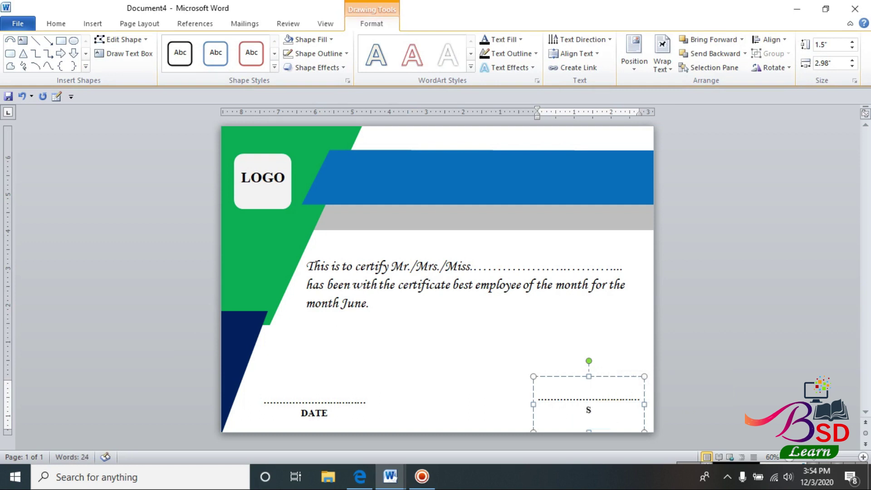
pyautogui.write('ingt')
pyautogui.write('ure')
pyautogui.click(573, 376)
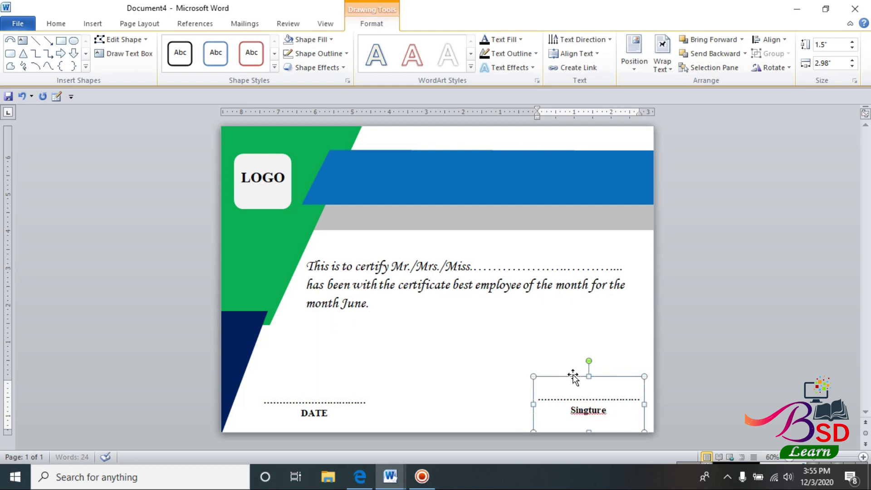
pyautogui.rightClick(588, 410)
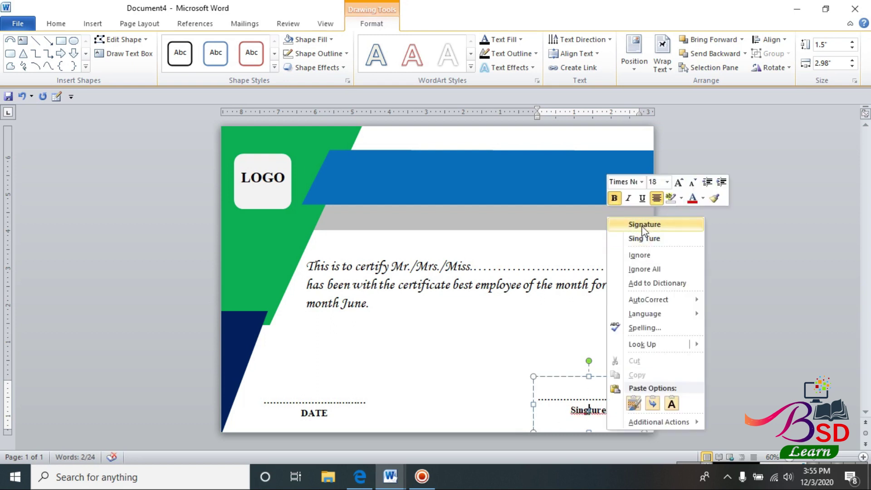
pyautogui.click(645, 225)
# Step: Enlarge the Signature and DATE labels to 22 pt and centre DATE in its box
pyautogui.doubleClick(567, 411)
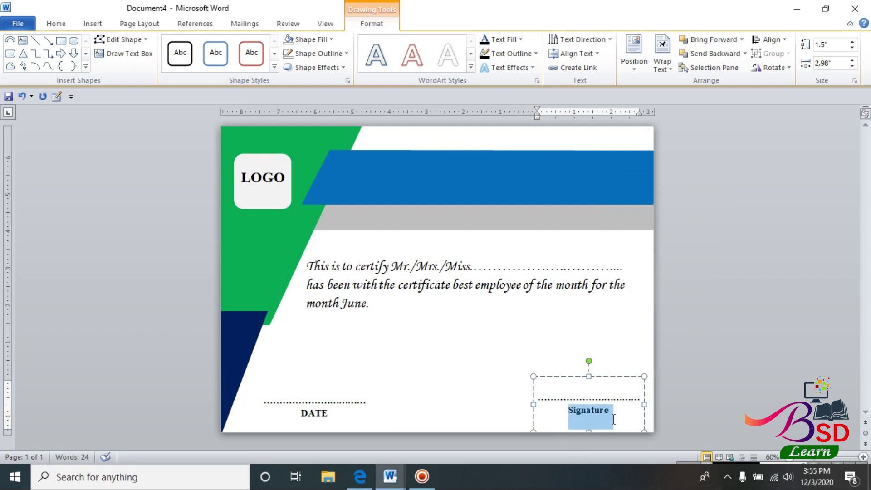
pyautogui.click(56, 23)
pyautogui.click(196, 46)
pyautogui.click(196, 46)
pyautogui.click(196, 45)
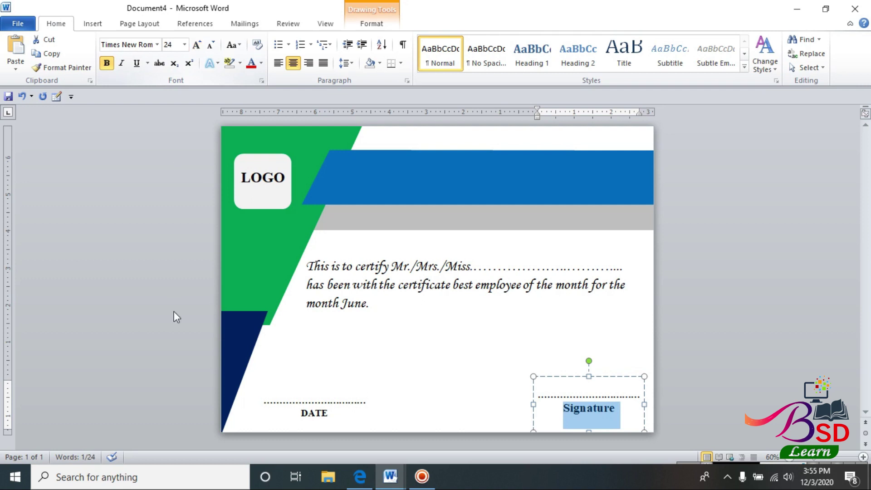
pyautogui.doubleClick(299, 411)
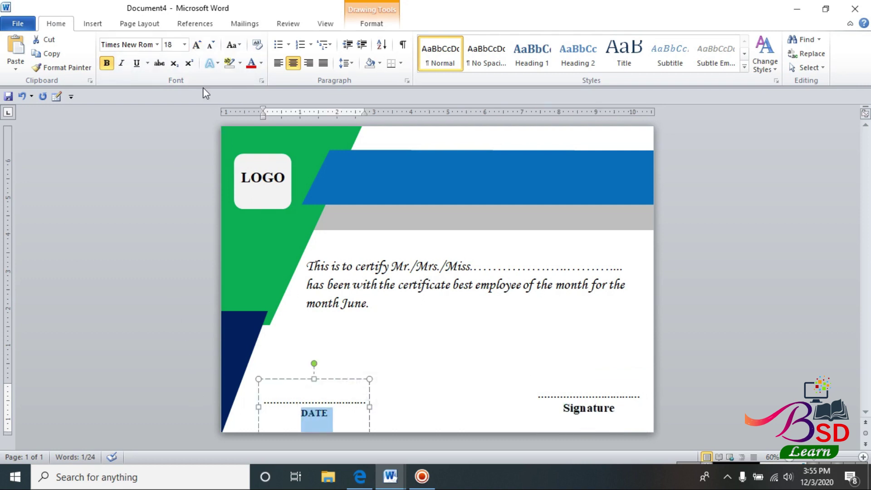
pyautogui.click(197, 45)
pyautogui.click(198, 46)
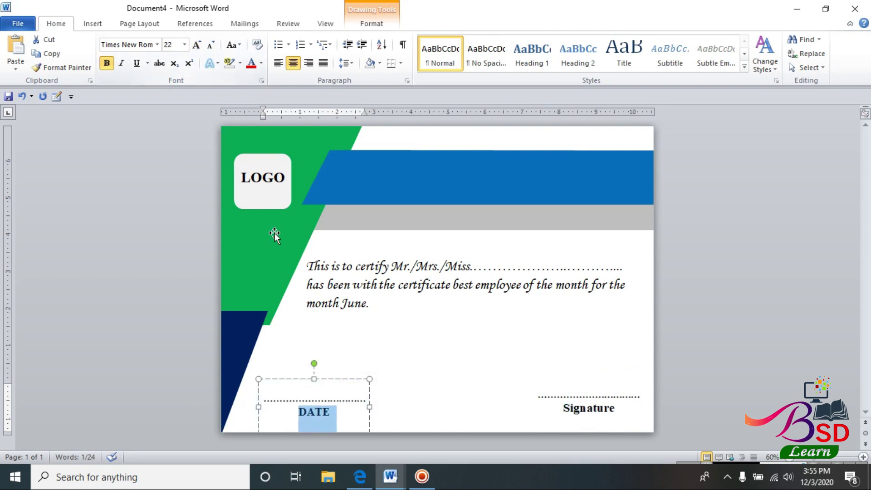
pyautogui.click(278, 63)
pyautogui.click(294, 64)
pyautogui.moveTo(538, 398); pyautogui.dragTo(618, 411)
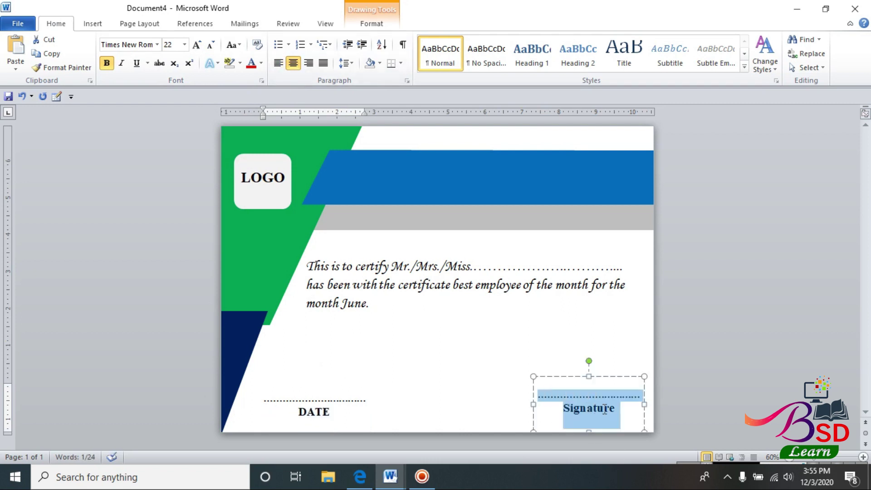
pyautogui.click(704, 391)
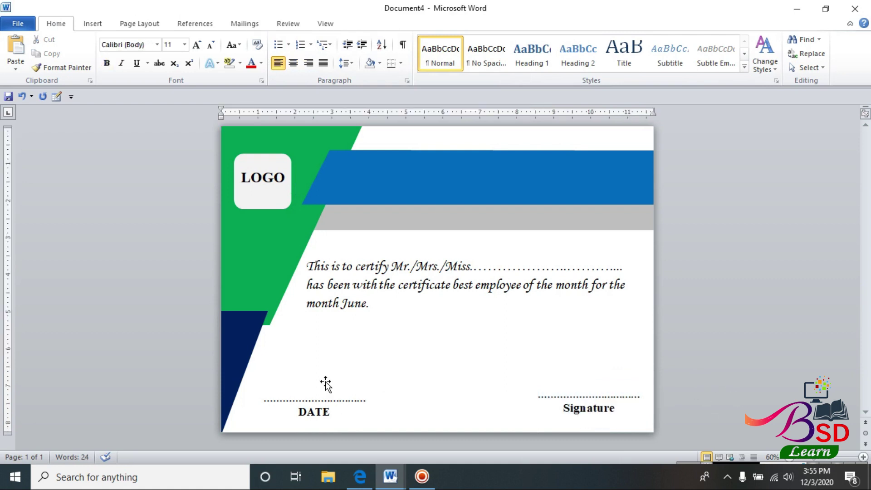
# Step: Insert the Badge picture and set its wrapping to In Front of Text
pyautogui.click(88, 25)
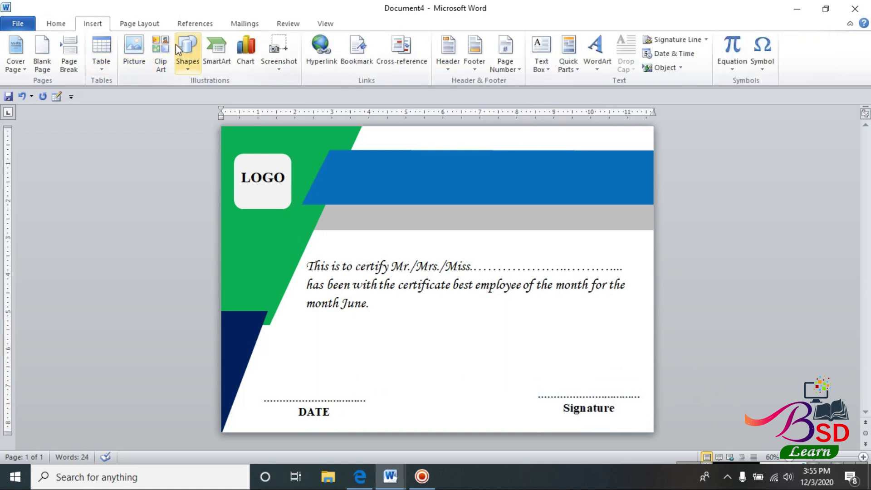
pyautogui.click(128, 50)
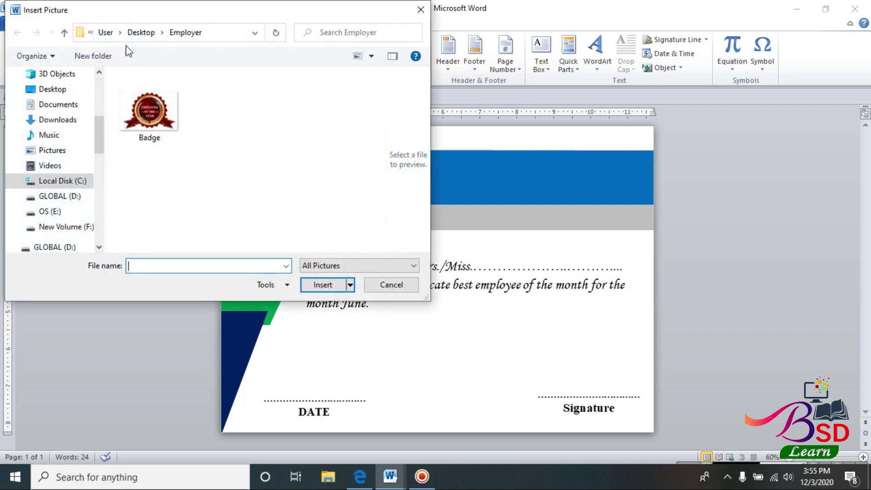
pyautogui.click(137, 129)
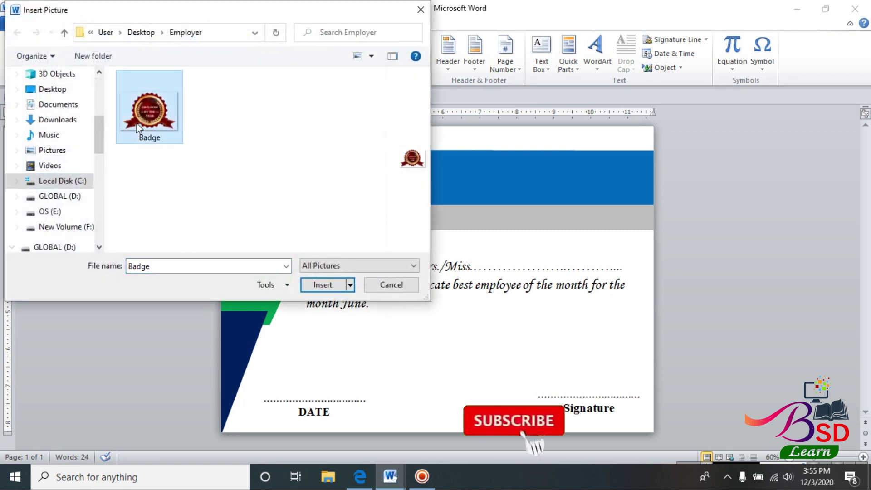
pyautogui.click(322, 286)
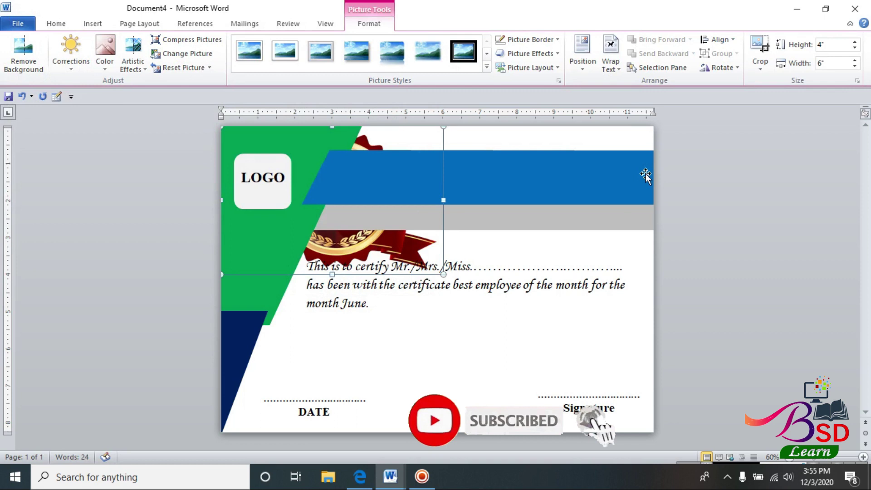
pyautogui.click(610, 64)
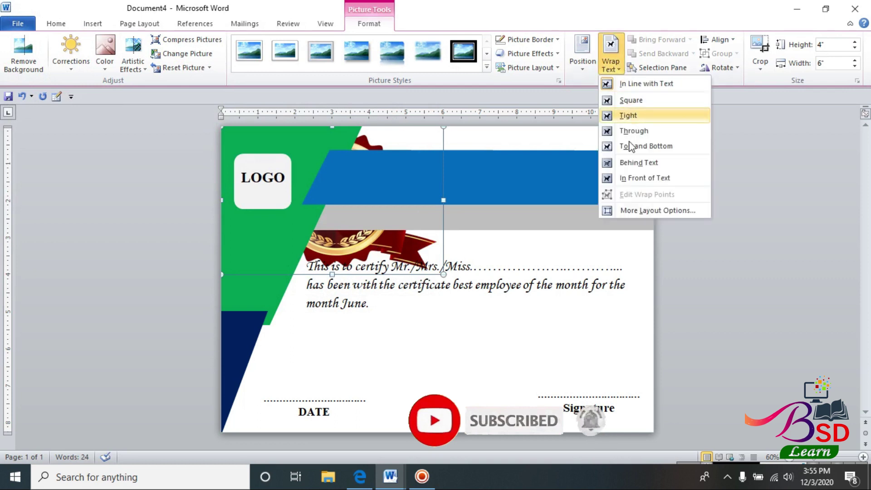
pyautogui.click(640, 178)
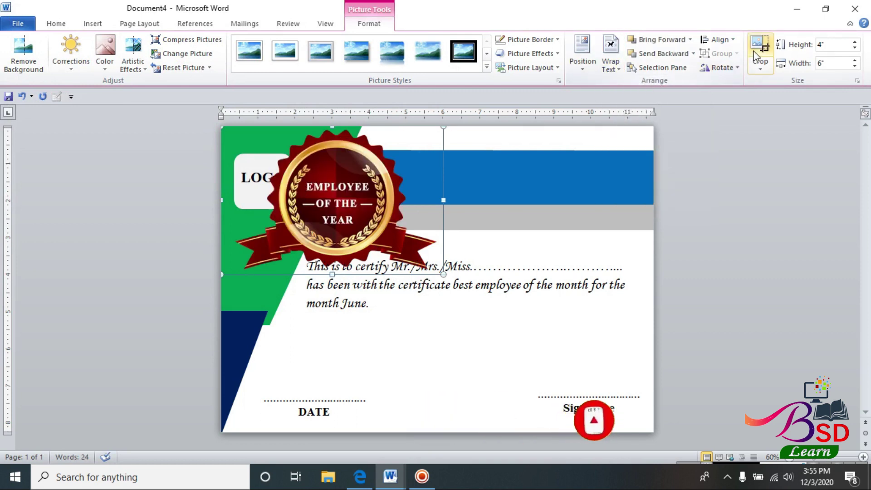
# Step: Move and enlarge the badge so it sits centred between the DATE and Signature lines
pyautogui.moveTo(251, 147); pyautogui.dragTo(352, 316)
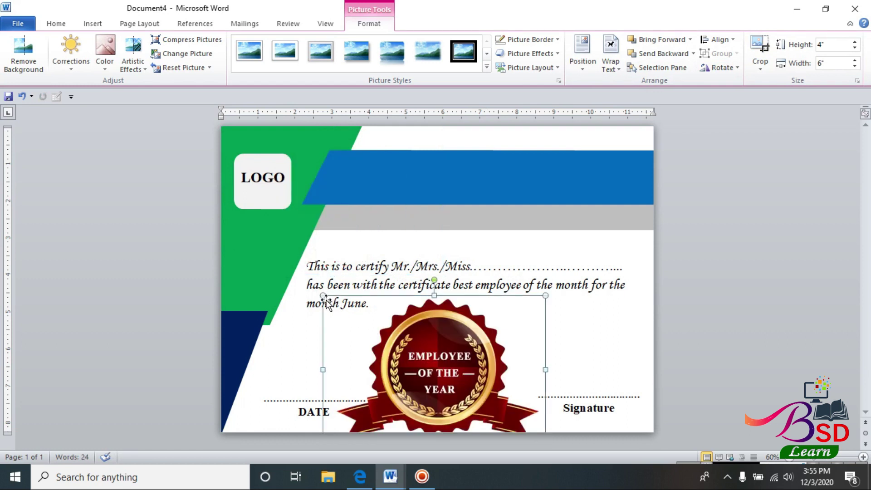
pyautogui.moveTo(321, 295); pyautogui.dragTo(462, 388)
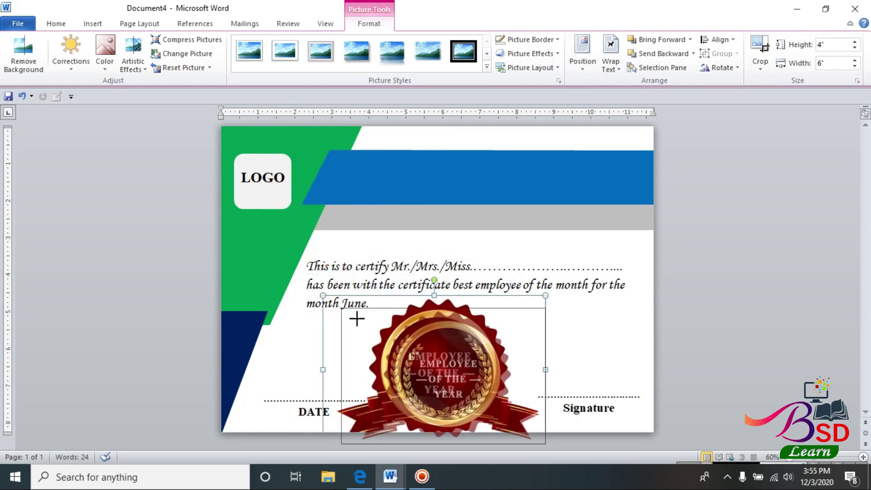
pyautogui.moveTo(497, 412); pyautogui.dragTo(451, 389)
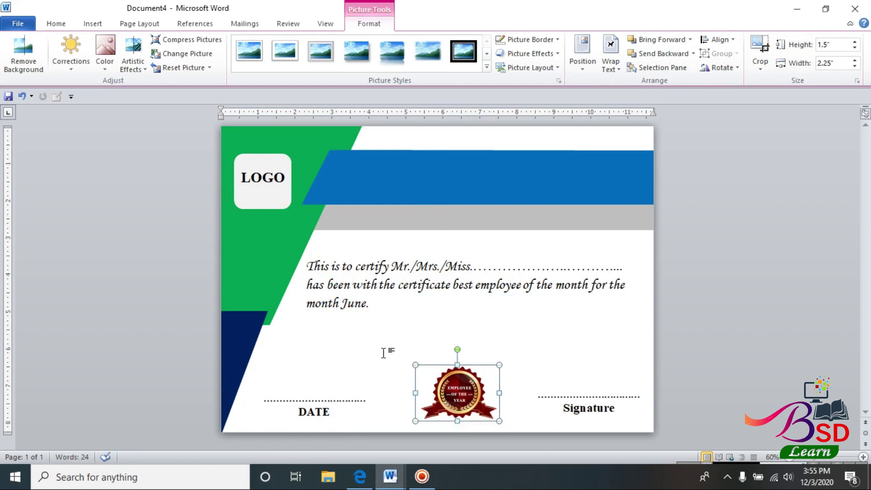
pyautogui.moveTo(416, 365); pyautogui.dragTo(380, 341)
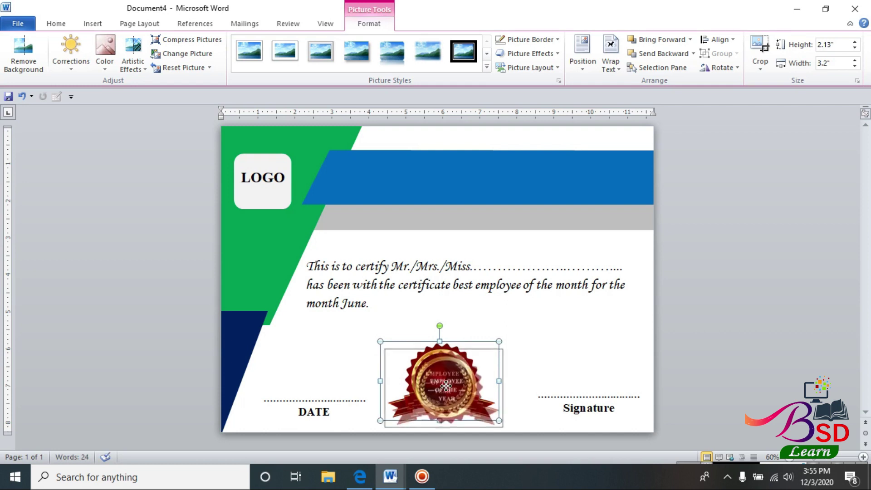
pyautogui.moveTo(447, 396); pyautogui.dragTo(451, 402)
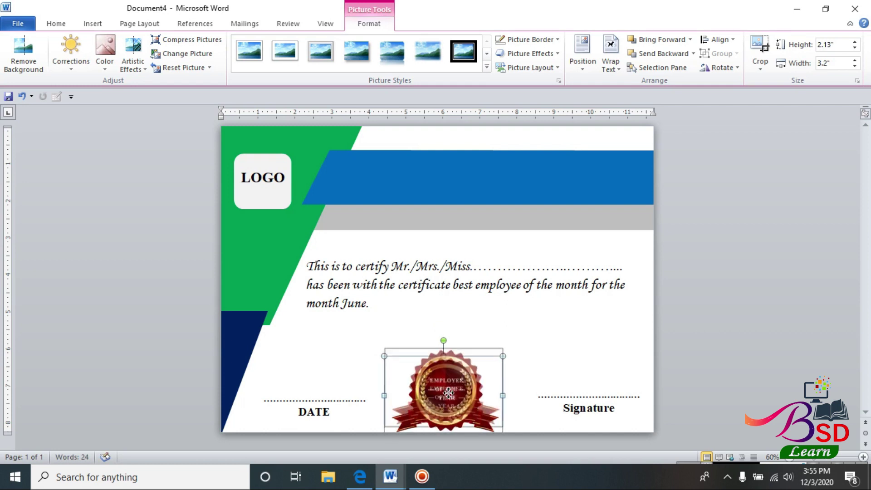
pyautogui.moveTo(503, 426); pyautogui.dragTo(512, 431)
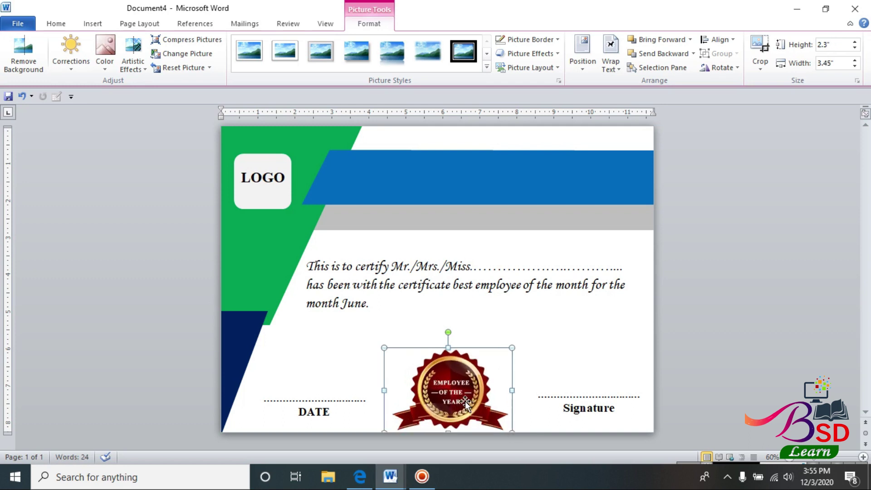
pyautogui.moveTo(464, 401); pyautogui.dragTo(466, 402)
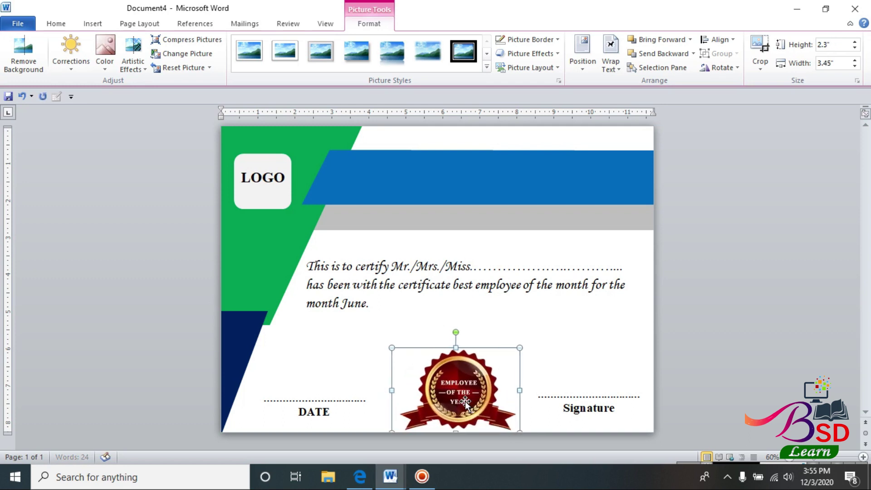
pyautogui.click(630, 385)
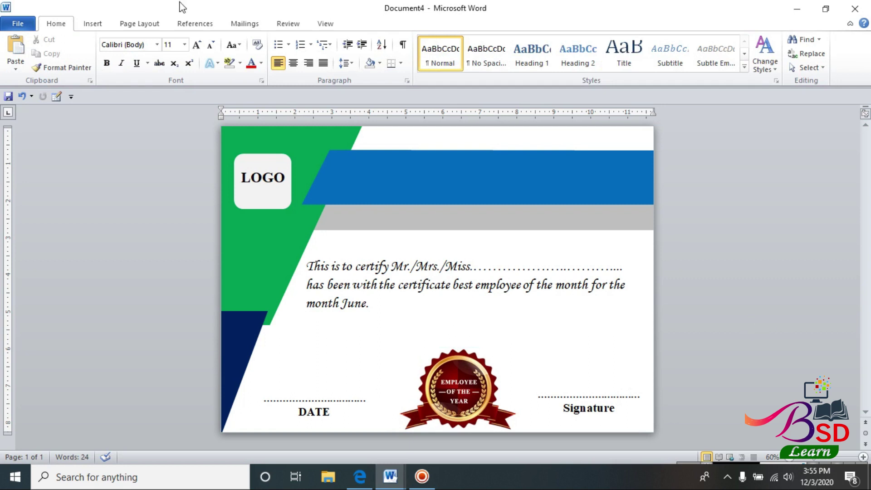
# Step: Draw a 1.29" by 8.36" rectangle fitted over the blue banner and fill it banner blue
pyautogui.click(92, 23)
pyautogui.click(187, 50)
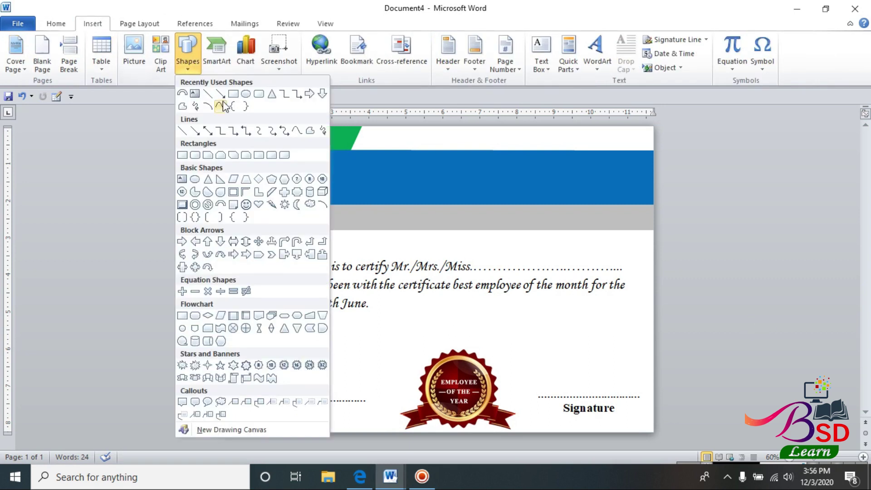
pyautogui.click(182, 155)
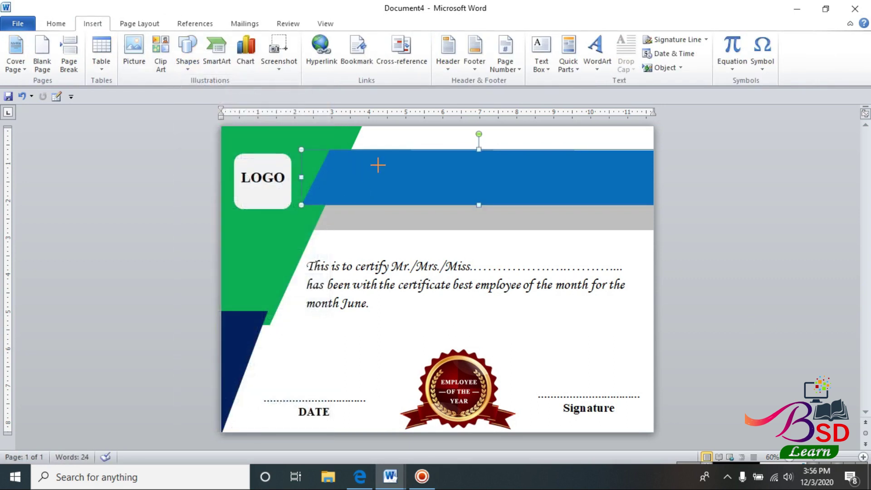
pyautogui.moveTo(378, 165); pyautogui.dragTo(651, 199)
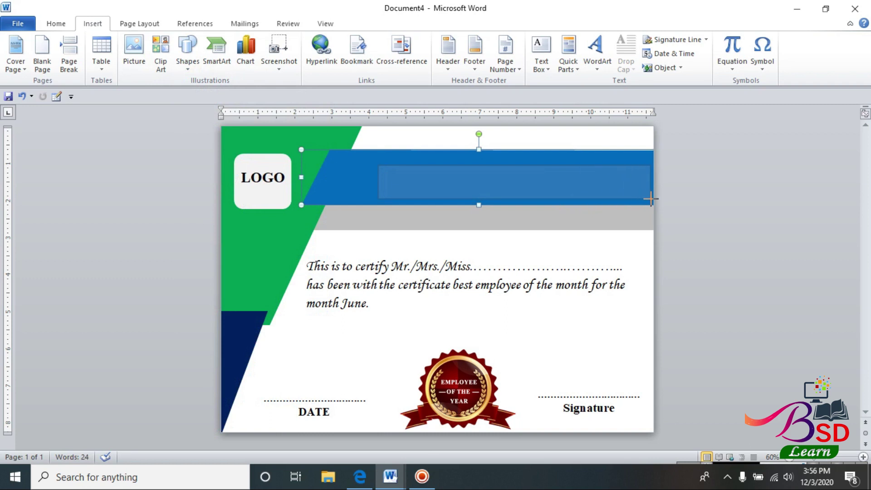
pyautogui.moveTo(651, 199); pyautogui.dragTo(651, 199)
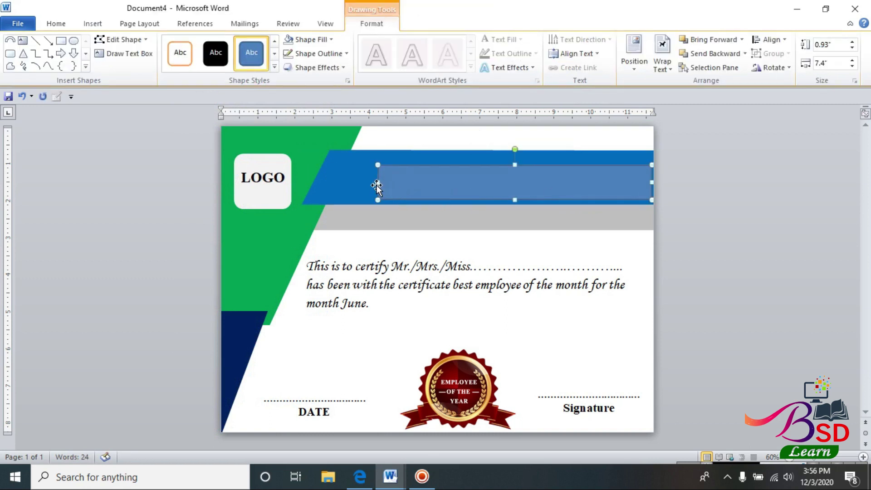
pyautogui.moveTo(380, 185); pyautogui.dragTo(337, 185)
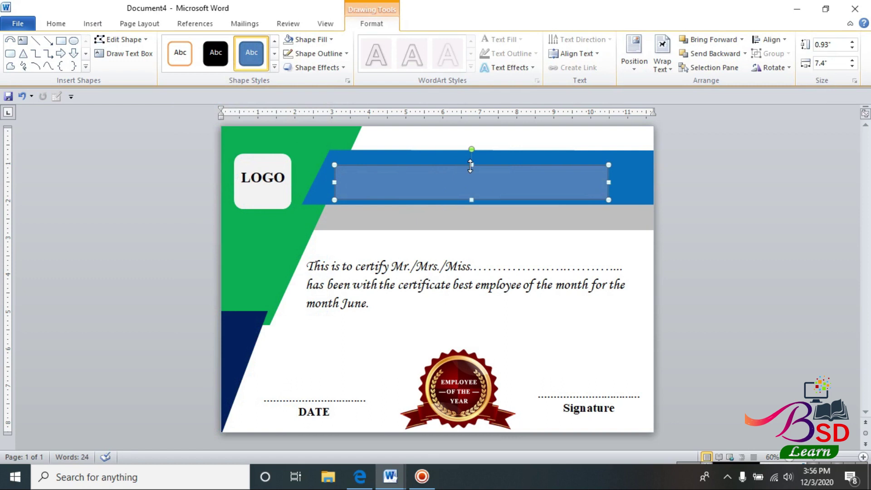
pyautogui.moveTo(474, 156); pyautogui.dragTo(473, 157)
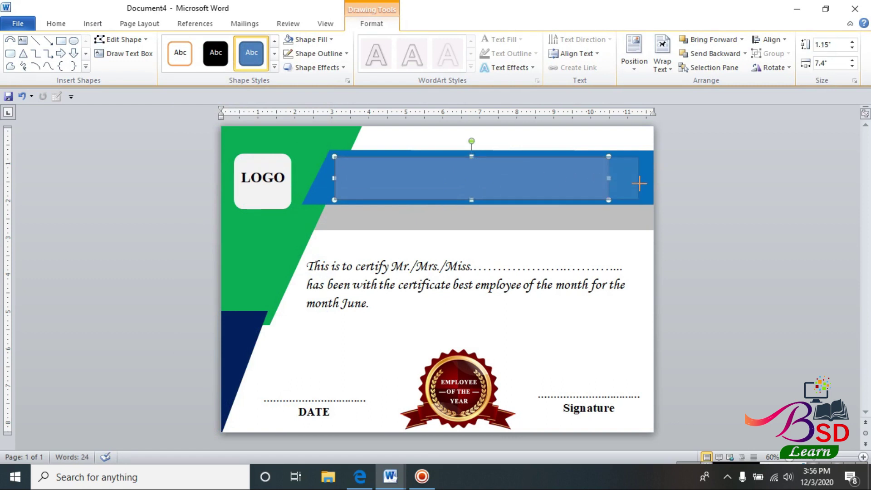
pyautogui.moveTo(646, 184); pyautogui.dragTo(644, 184)
pyautogui.moveTo(489, 199); pyautogui.dragTo(489, 205)
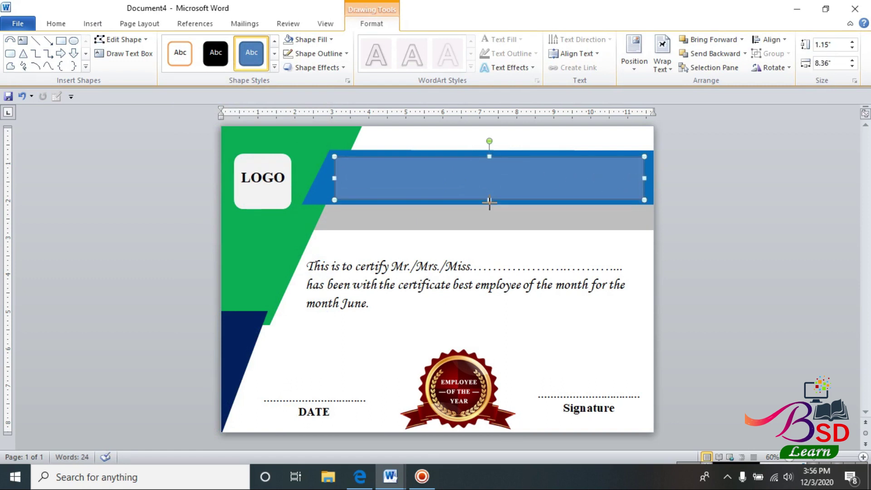
pyautogui.click(293, 42)
# Step: Move the outlined rectangle down onto the grey strip and left beneath the LOGO box
pyautogui.rightClick(462, 175)
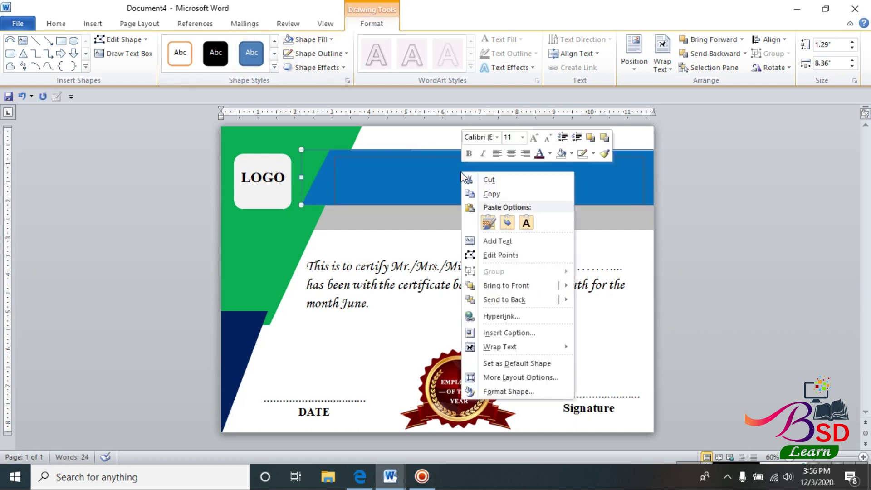
pyautogui.click(508, 241)
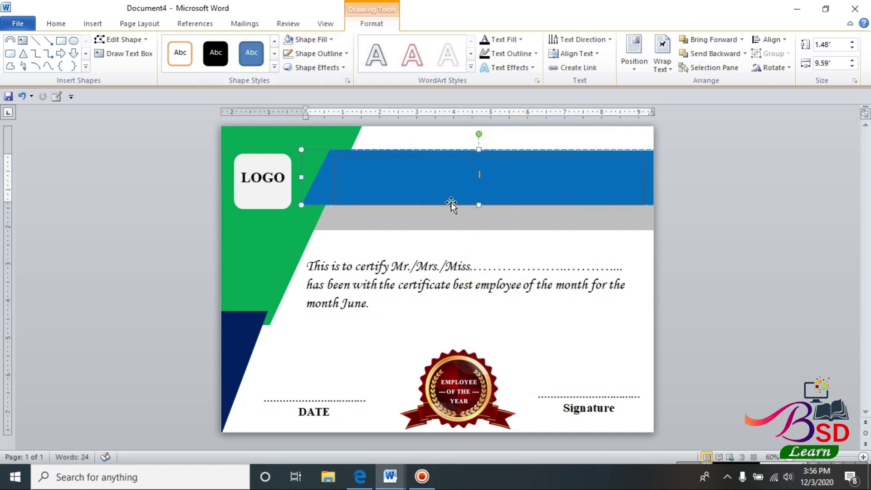
pyautogui.moveTo(452, 205); pyautogui.dragTo(517, 219)
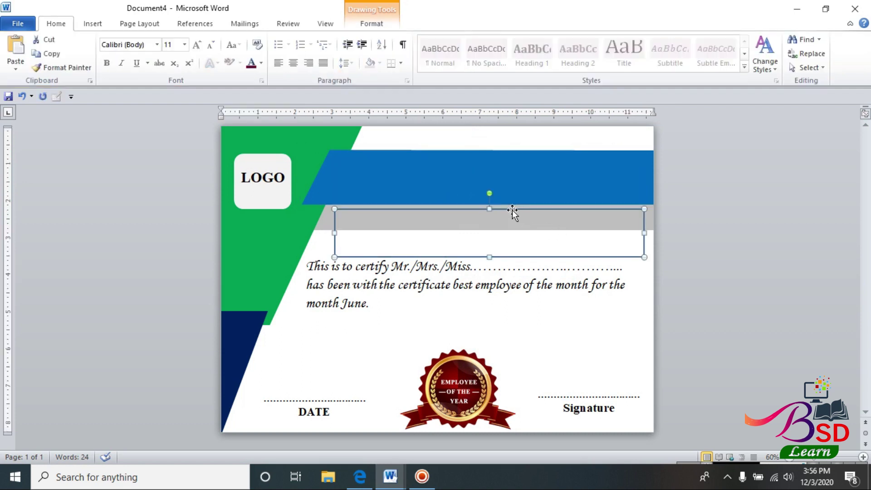
pyautogui.rightClick(497, 227)
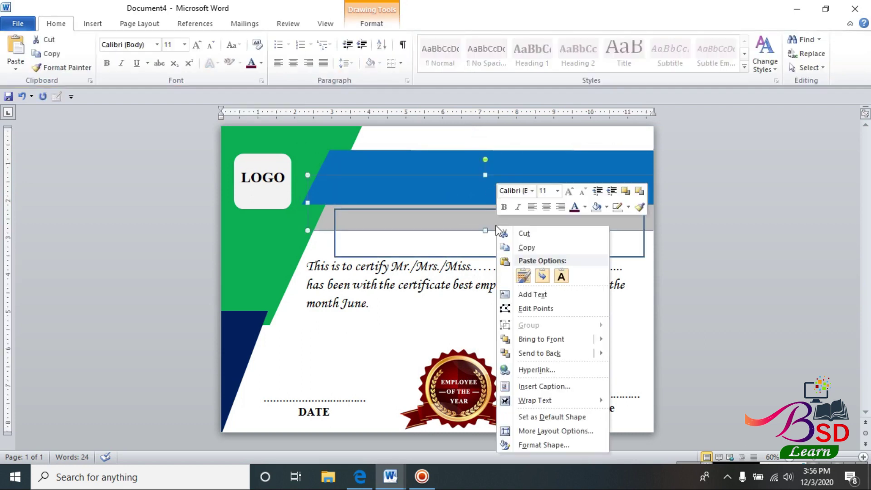
pyautogui.click(353, 257)
pyautogui.rightClick(432, 242)
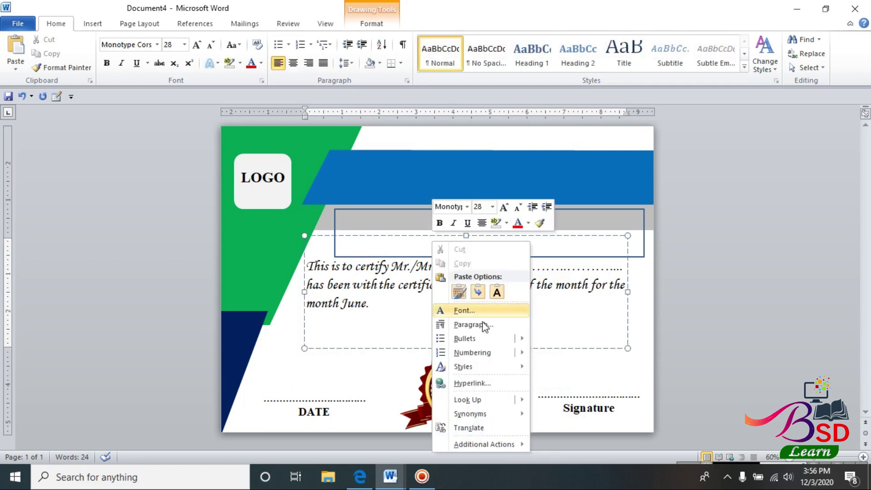
pyautogui.moveTo(464, 339)
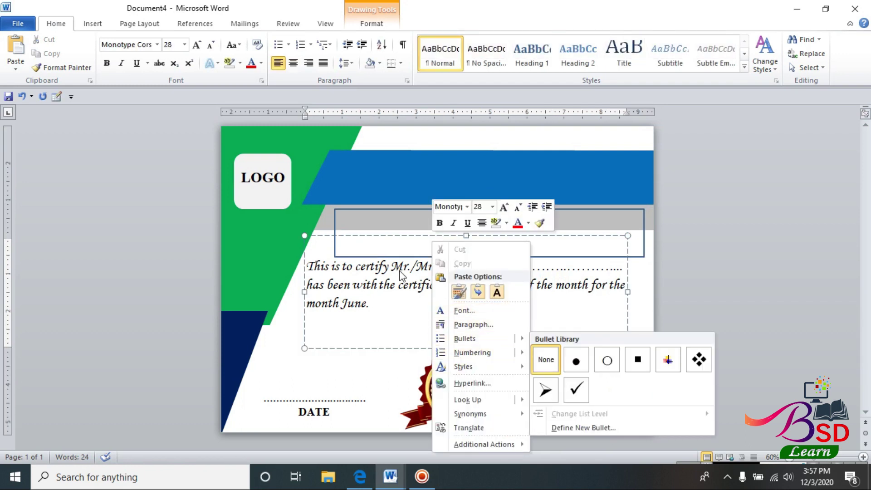
pyautogui.click(346, 228)
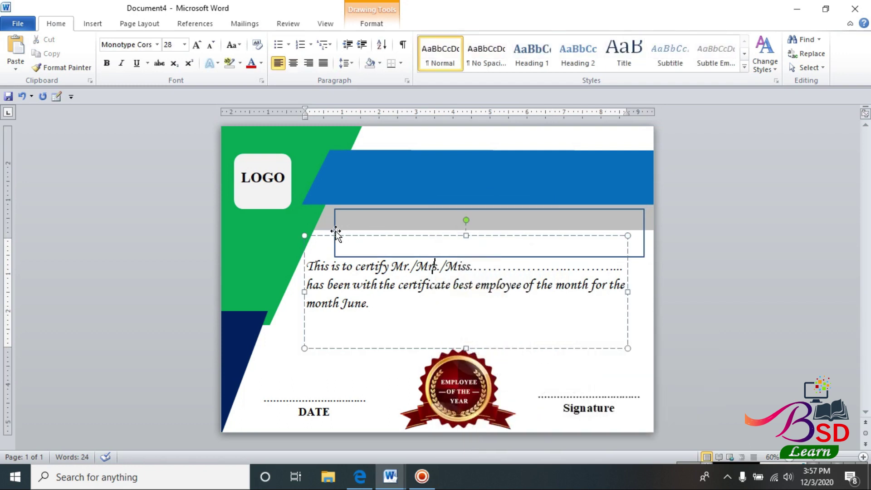
pyautogui.click(336, 233)
pyautogui.rightClick(350, 232)
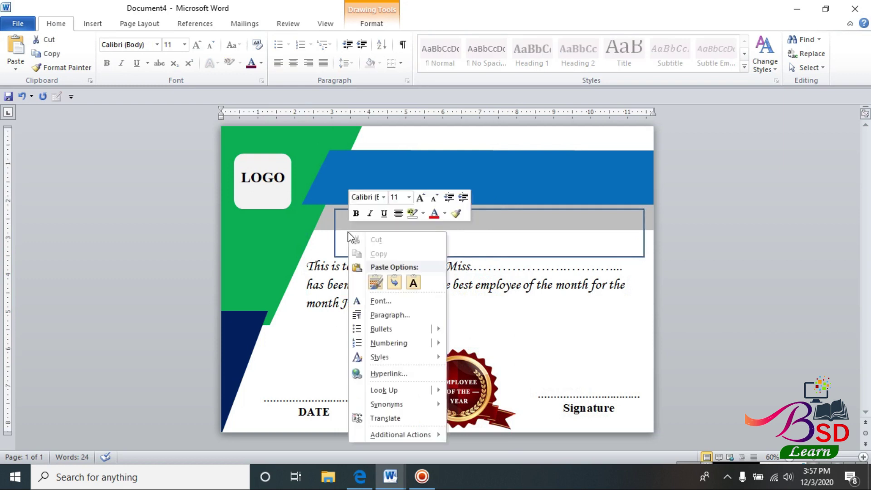
pyautogui.click(340, 244)
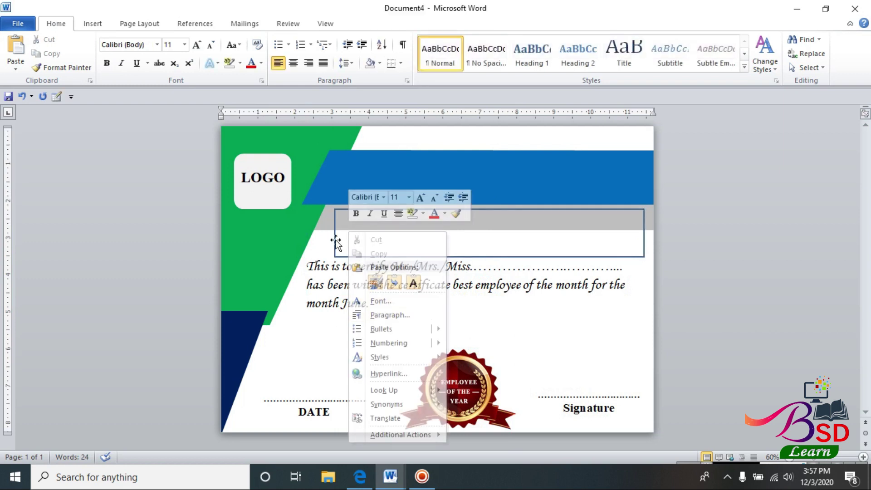
pyautogui.moveTo(335, 244)
pyautogui.mouseDown()
pyautogui.moveTo(237, 250)
pyautogui.moveTo(249, 252)
pyautogui.mouseUp()
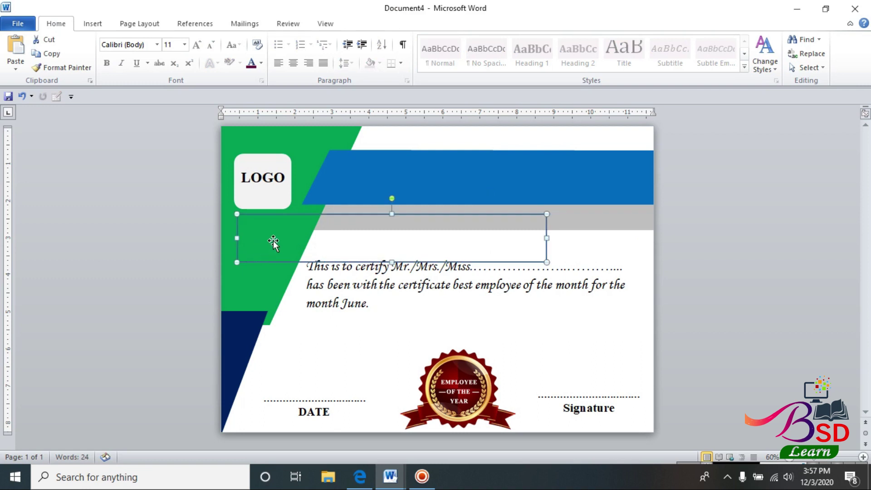
pyautogui.rightClick(275, 237)
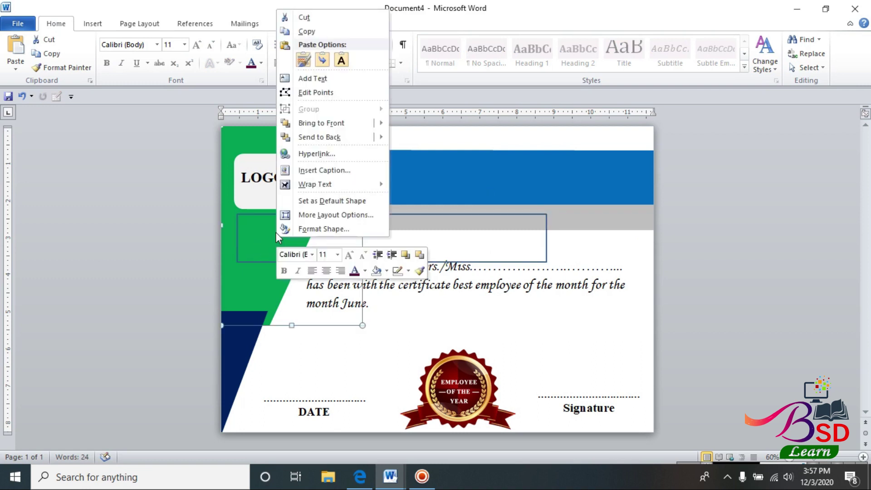
# Step: Add the text Employee Of The Month to the rectangle and shift it onto the blue banner
pyautogui.click(314, 79)
pyautogui.write('bcbcbcbc')
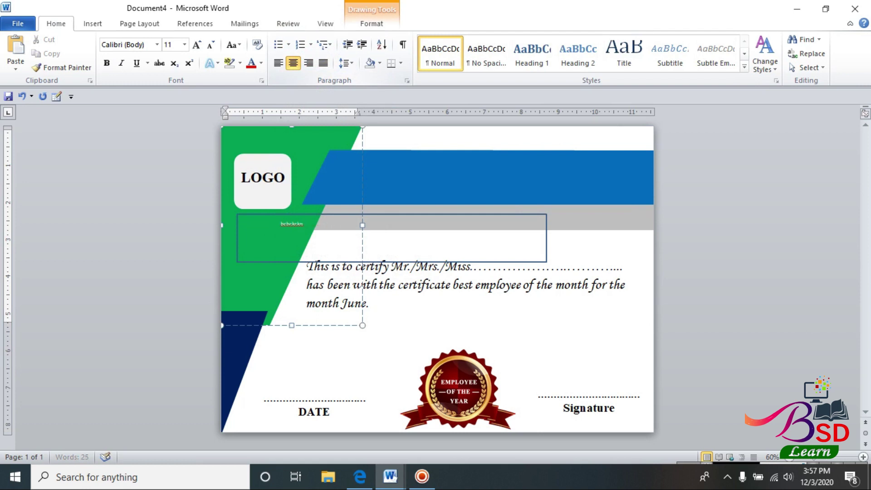
pyautogui.press('BackSpace')
pyautogui.press('BackSpace')
pyautogui.press('BackSpace')
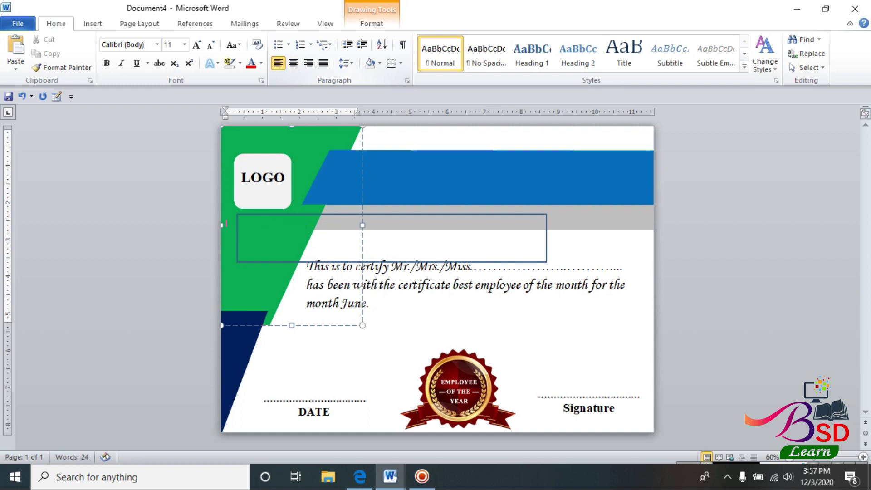
pyautogui.click(546, 251)
pyautogui.rightClick(521, 244)
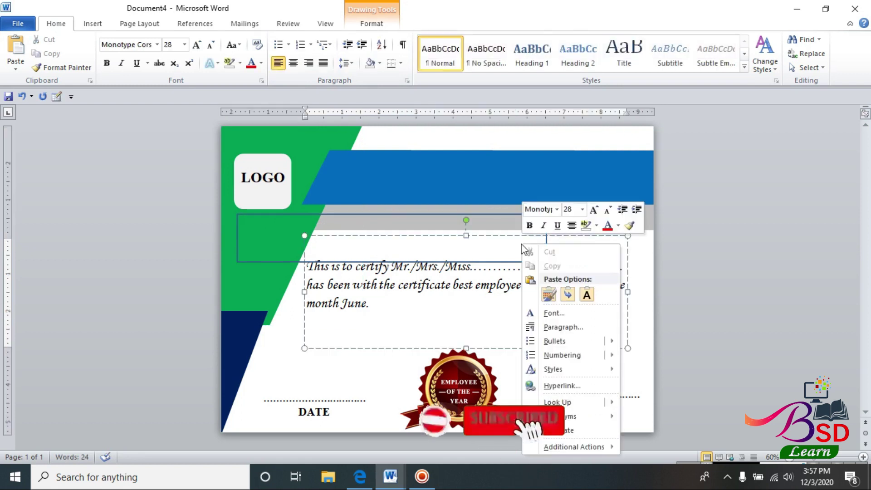
pyautogui.press('Escape')
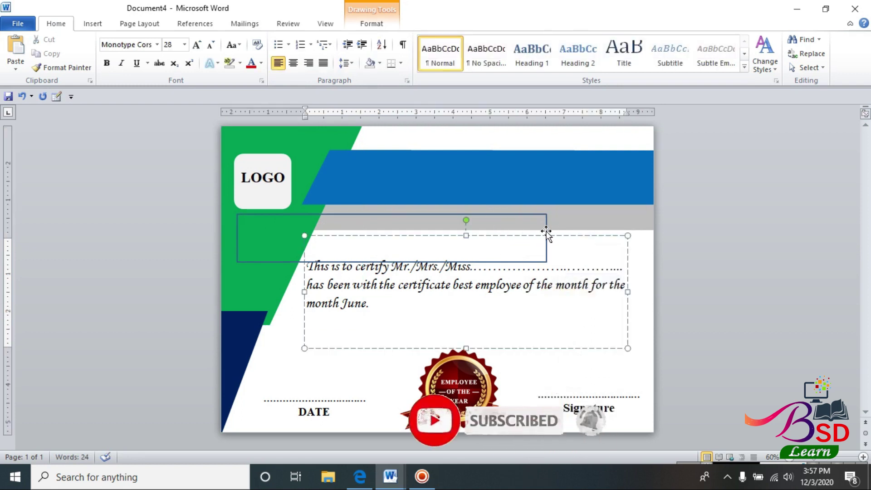
pyautogui.click(547, 233)
pyautogui.rightClick(546, 234)
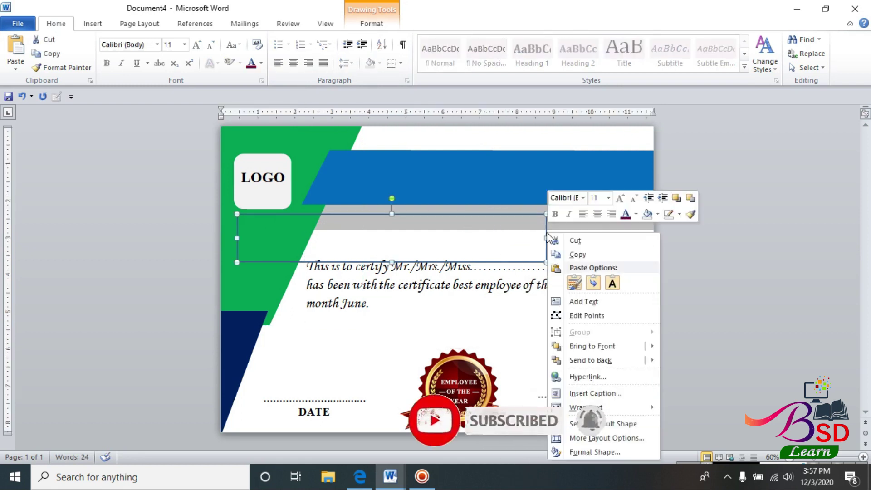
pyautogui.click(581, 302)
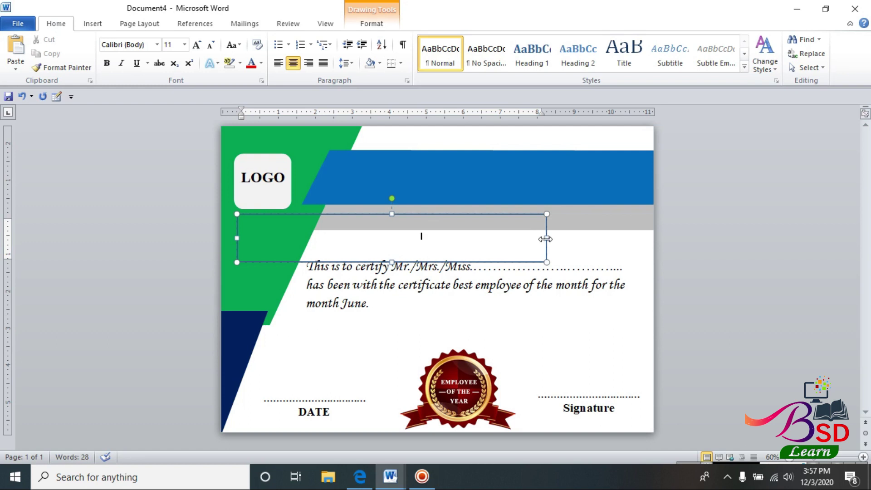
pyautogui.press('Up')
pyautogui.press('Up')
pyautogui.press('Up')
pyautogui.press('Up')
pyautogui.press('Up')
pyautogui.press('Up')
pyautogui.press('Up')
pyautogui.press('Up')
pyautogui.press('Up')
pyautogui.press('Up')
pyautogui.press('Up')
pyautogui.press('Up')
pyautogui.press('Up')
pyautogui.press('Up')
pyautogui.press('Up')
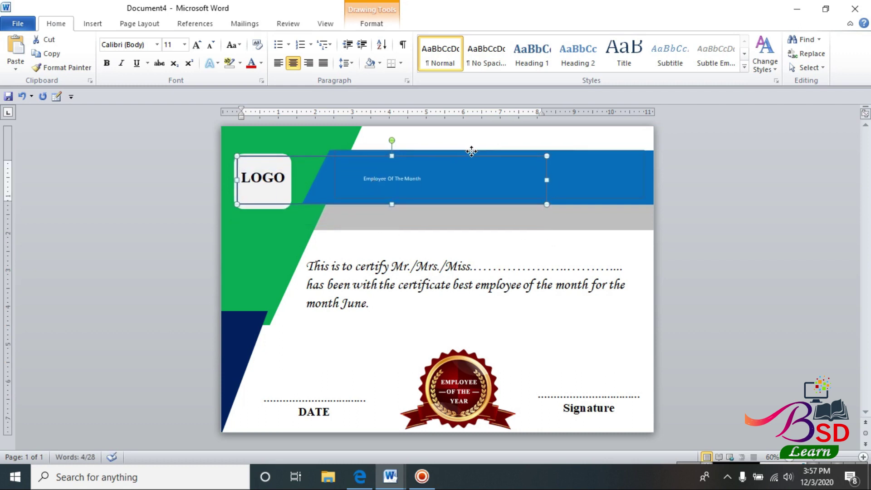
pyautogui.hotkey('ctrl', 'r')
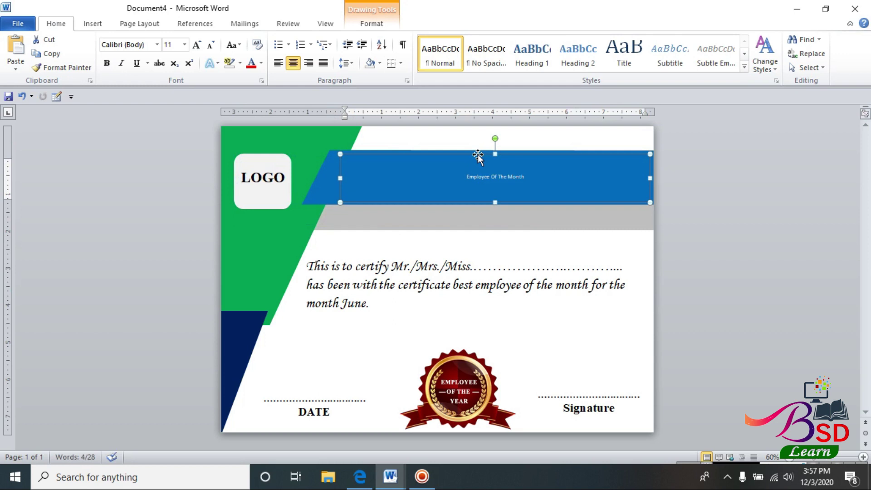
# Step: Apply the Canterbury font to the title and size it to 48 pt to fit one line
pyautogui.click(156, 45)
pyautogui.click(158, 133)
pyautogui.click(196, 45)
pyautogui.click(196, 45)
pyautogui.click(203, 46)
pyautogui.click(203, 46)
pyautogui.click(203, 46)
pyautogui.click(203, 46)
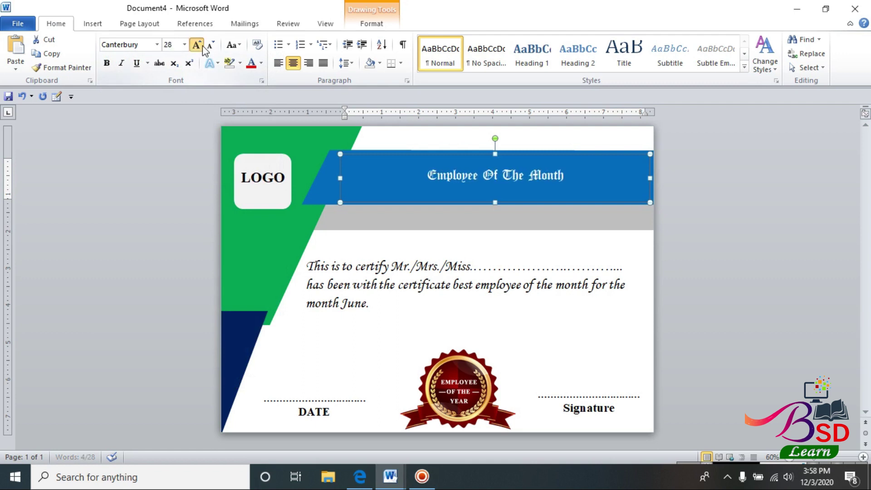
pyautogui.click(203, 46)
pyautogui.click(203, 46)
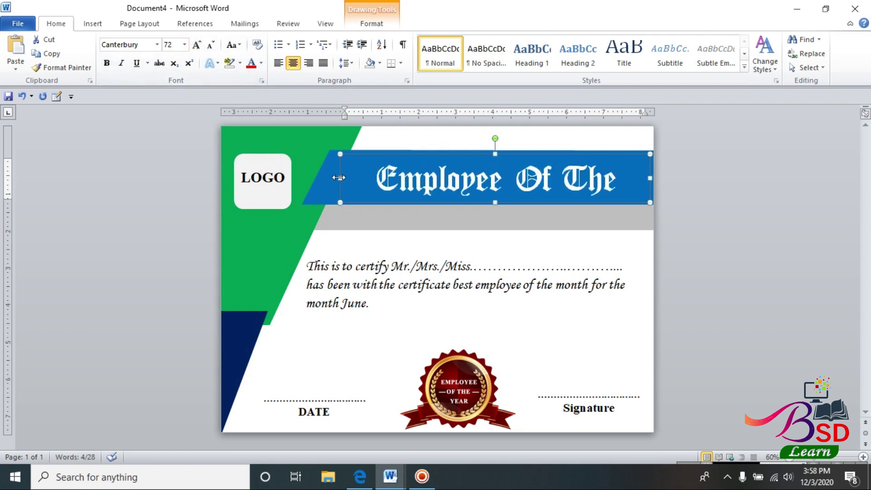
pyautogui.moveTo(332, 177); pyautogui.dragTo(322, 178)
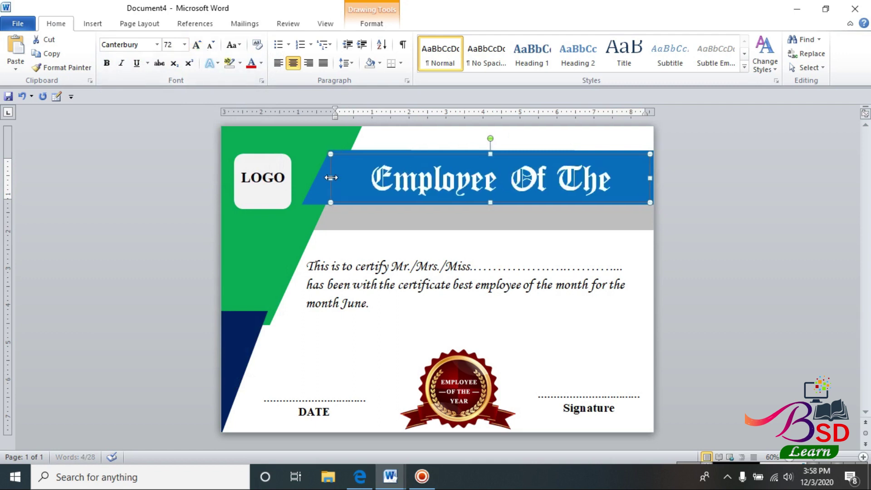
pyautogui.click(278, 63)
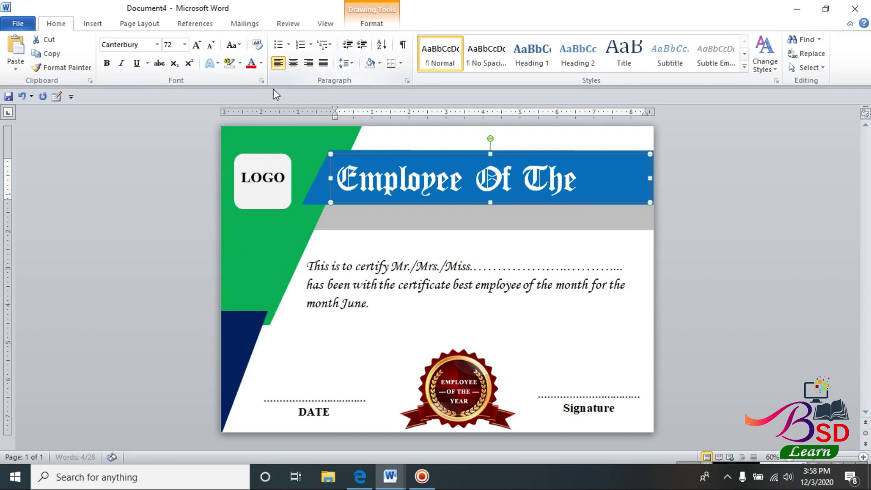
pyautogui.click(211, 46)
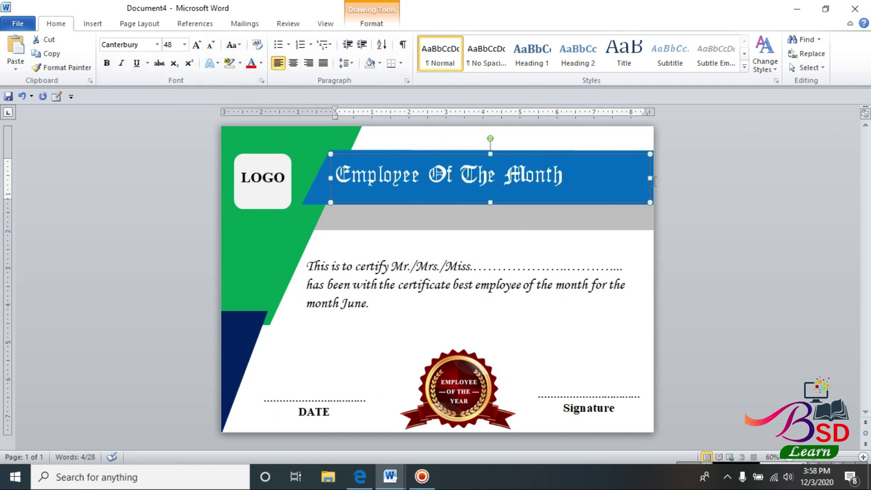
# Step: Make the title bold and adjust the title box's width and position on the banner
pyautogui.moveTo(609, 184); pyautogui.dragTo(596, 181)
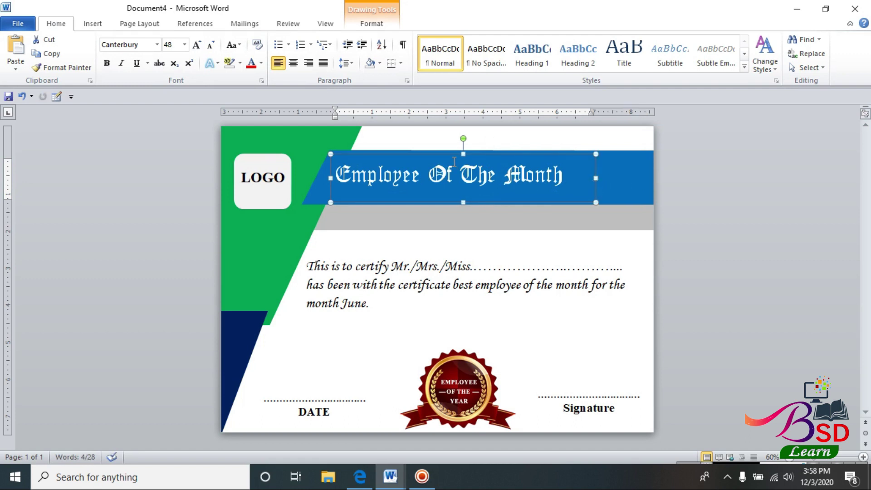
pyautogui.moveTo(479, 155); pyautogui.dragTo(482, 156)
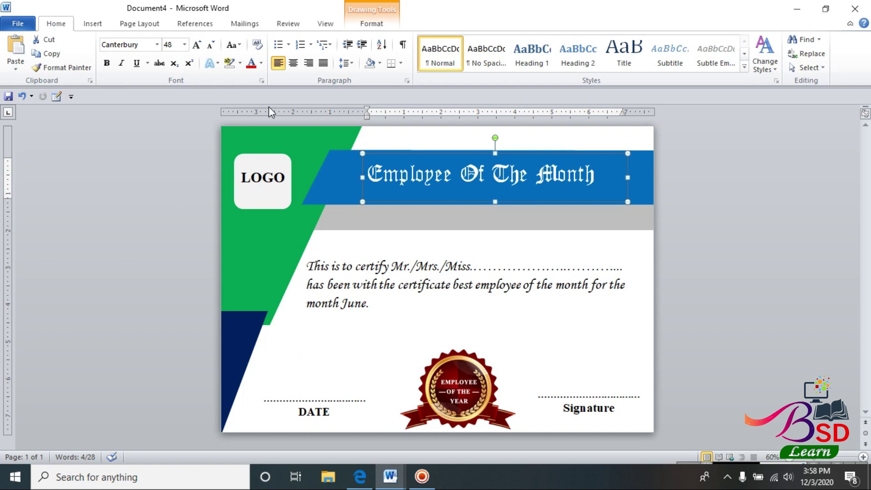
pyautogui.click(107, 64)
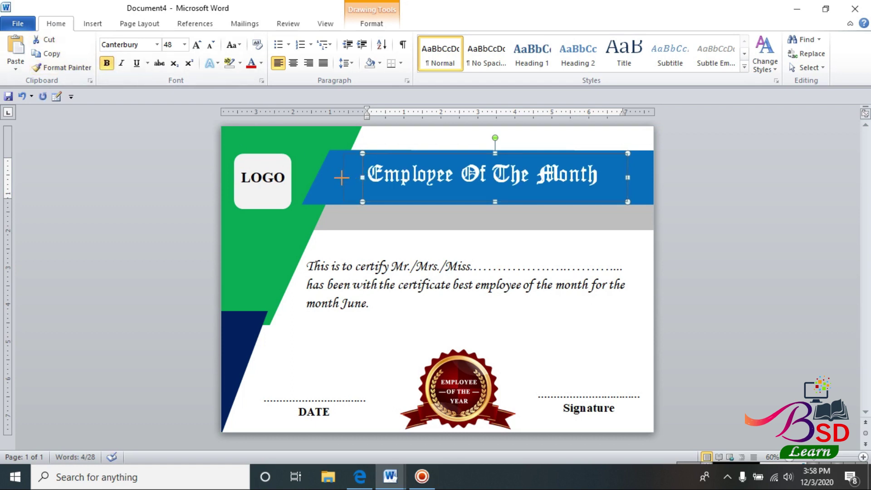
pyautogui.moveTo(362, 178); pyautogui.dragTo(342, 178)
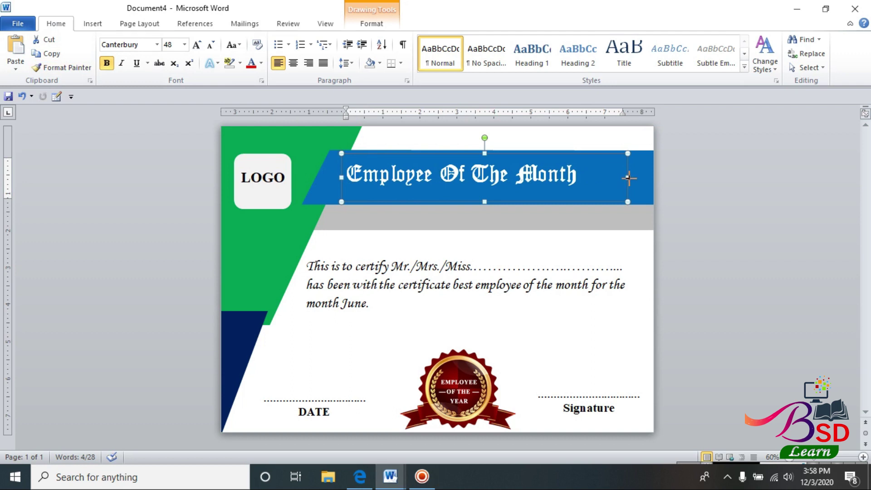
pyautogui.moveTo(645, 177); pyautogui.dragTo(644, 177)
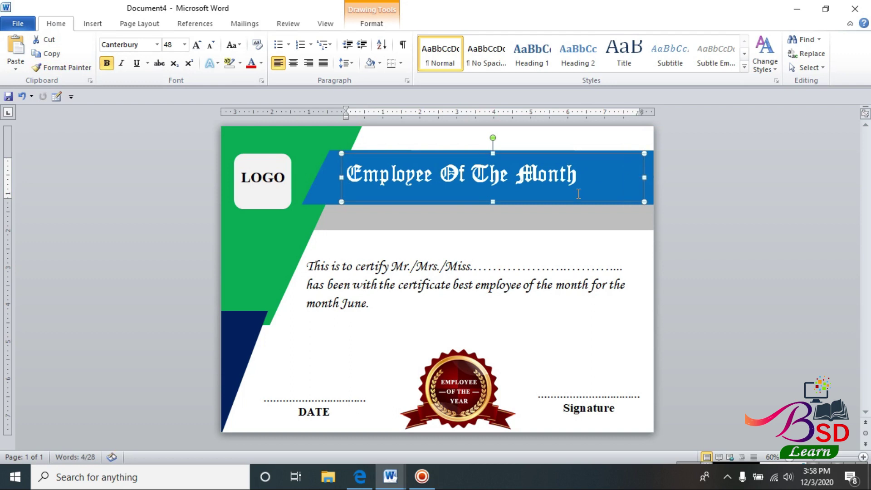
# Step: Set all four internal margins of the title text box to 0
pyautogui.rightClick(643, 190)
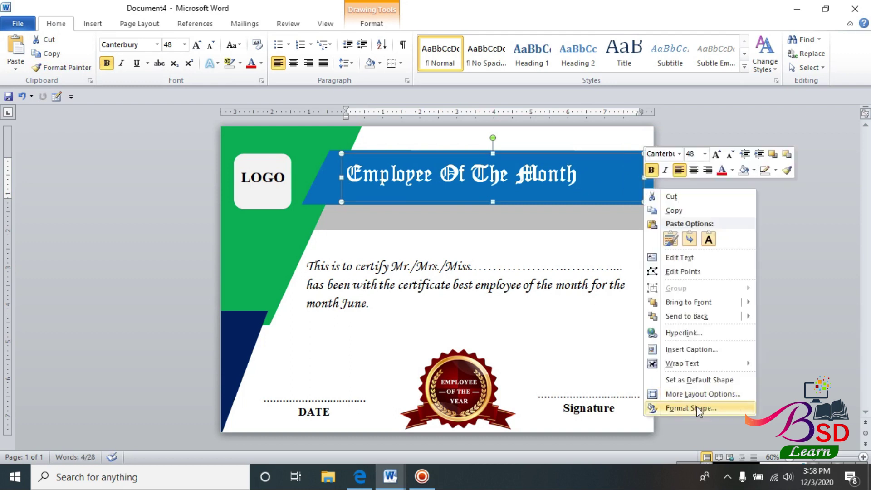
pyautogui.click(696, 407)
pyautogui.click(345, 307)
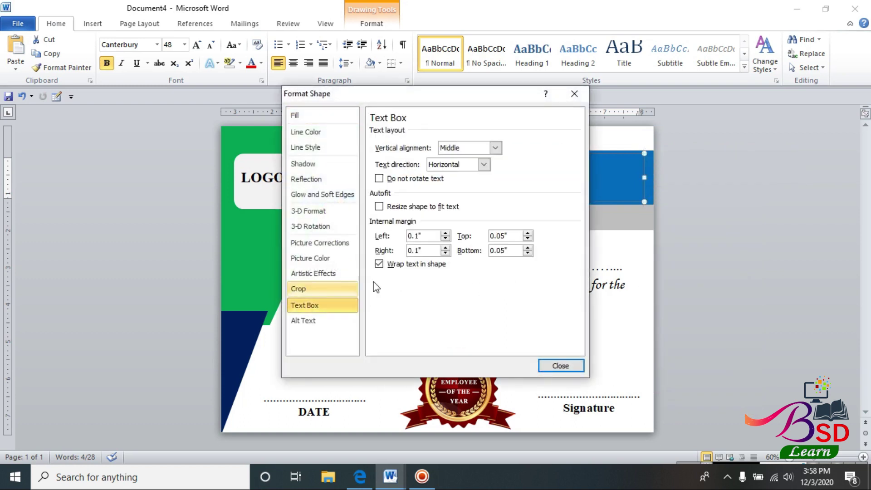
pyautogui.write('0')
pyautogui.doubleClick(426, 251)
pyautogui.write('0')
pyautogui.doubleClick(510, 237)
pyautogui.write('0')
pyautogui.doubleClick(499, 251)
pyautogui.write('0')
pyautogui.click(554, 367)
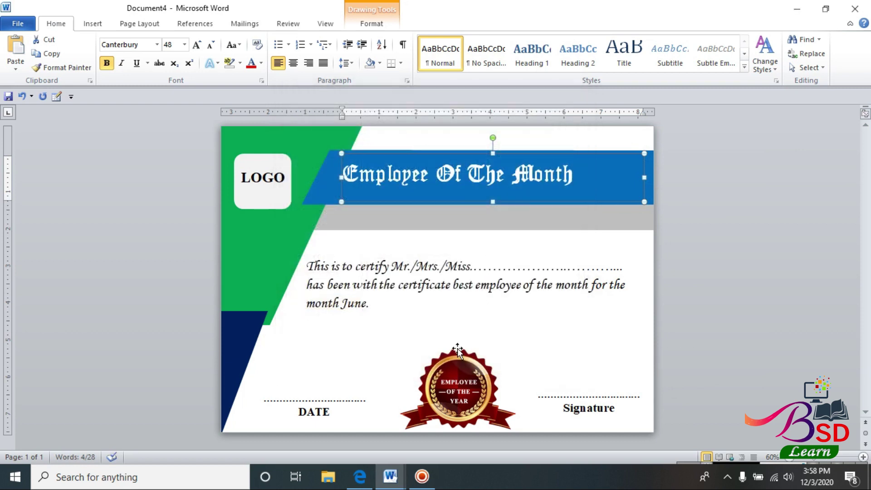
# Step: Centre the title and enlarge its font from 50 to 55 point
pyautogui.click(295, 63)
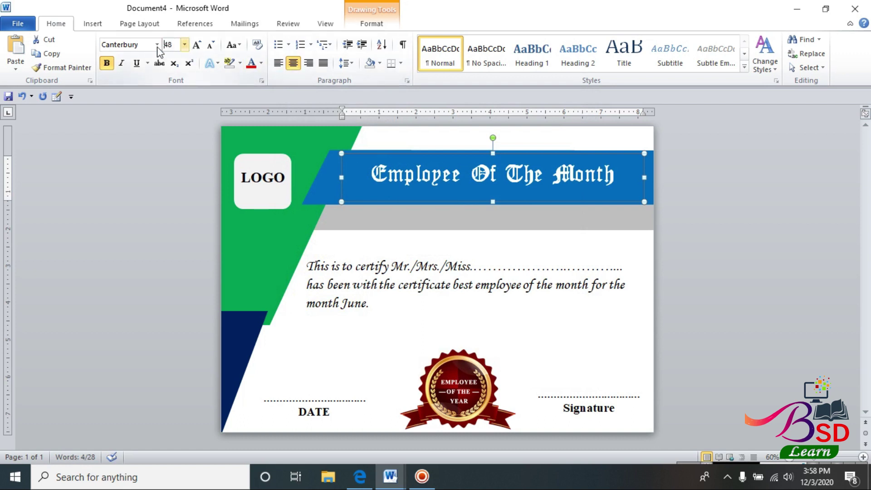
pyautogui.write('50')
pyautogui.press('Return')
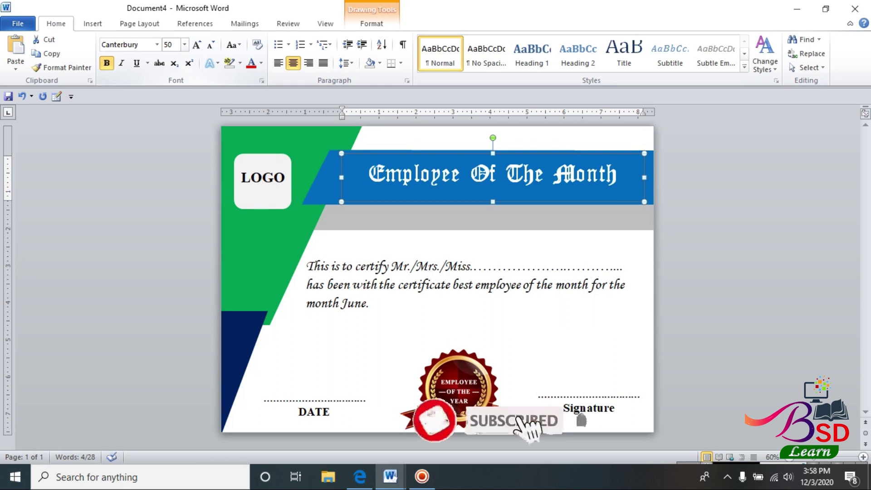
pyautogui.write('55')
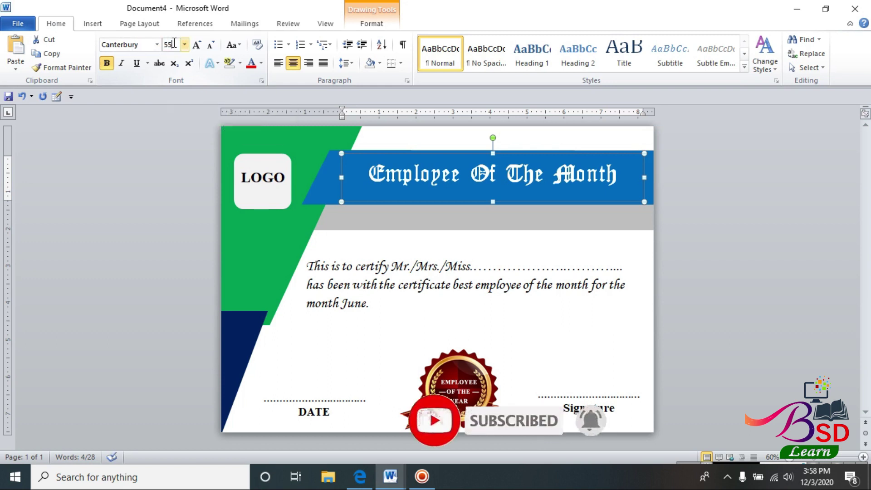
pyautogui.press('Return')
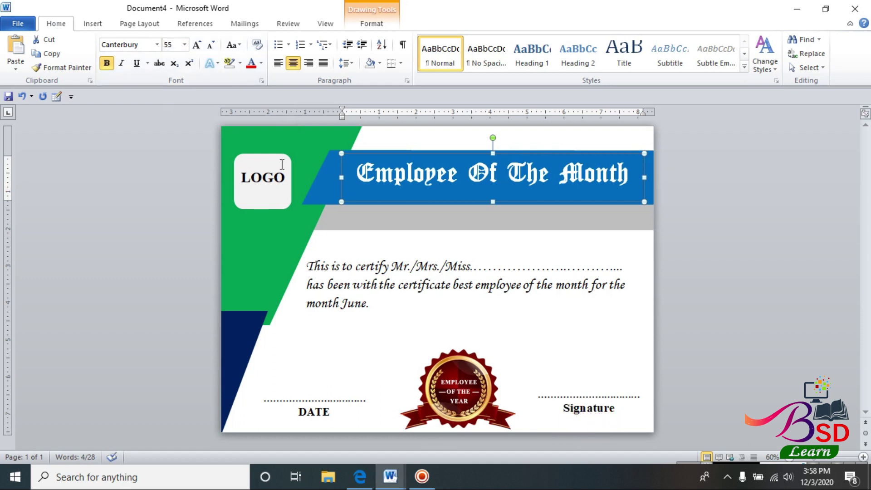
# Step: Give the title box no visible outline, then bring up the File Info page
pyautogui.click(696, 230)
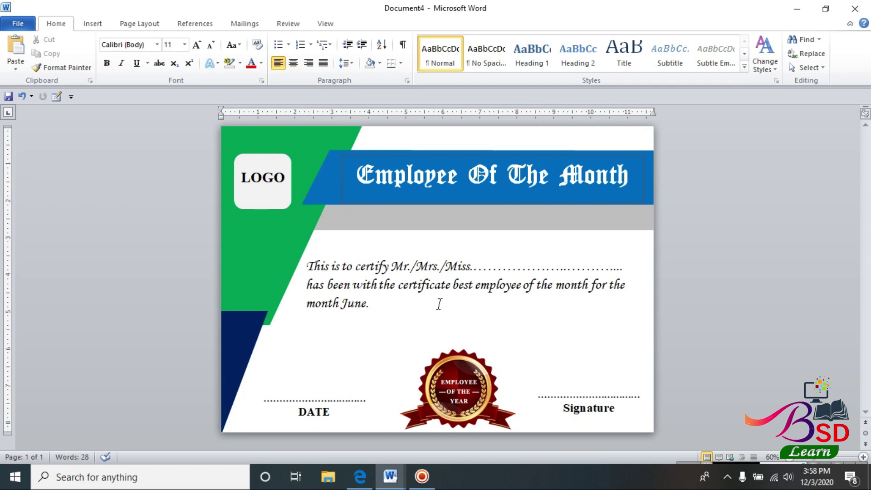
pyautogui.click(367, 162)
pyautogui.click(375, 157)
pyautogui.click(371, 24)
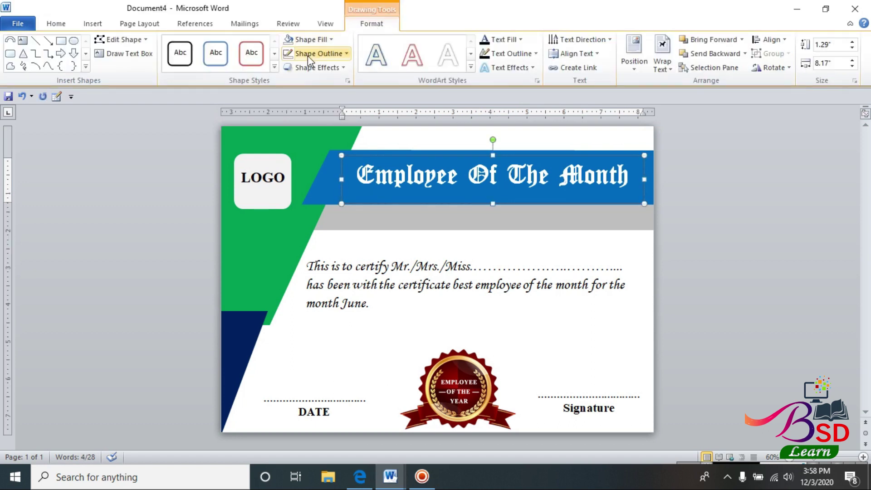
pyautogui.click(747, 215)
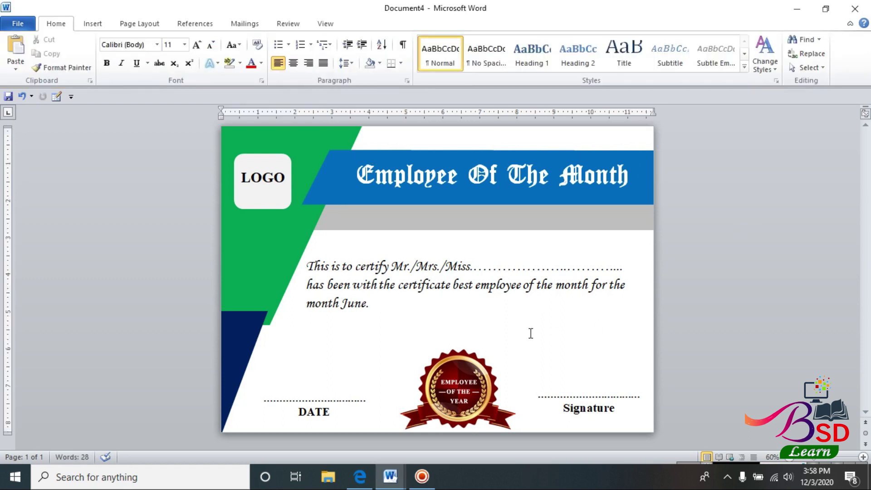
pyautogui.click(18, 23)
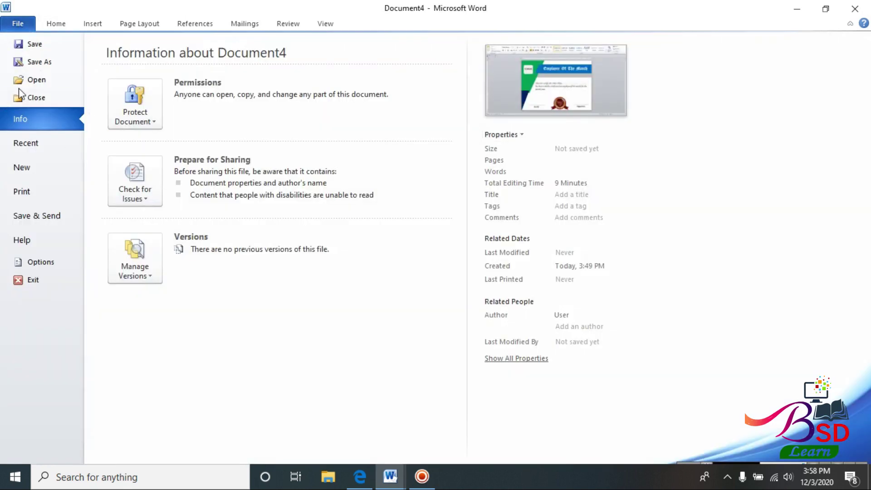
# Step: Start Save As to store the certificate in the Desktop's Employer folder
pyautogui.click(21, 62)
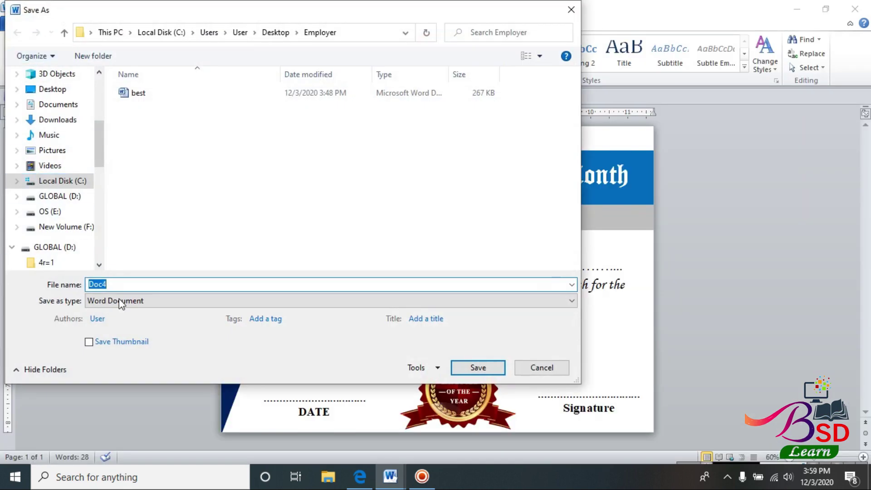